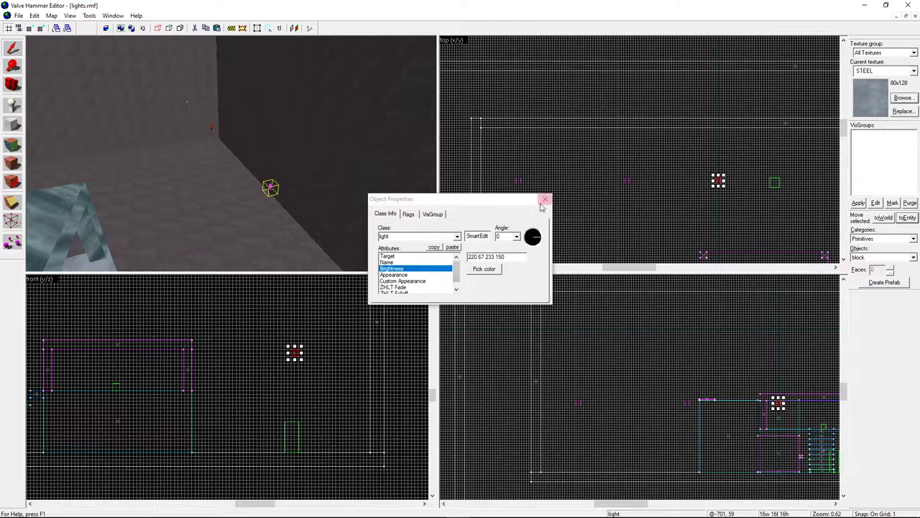
Open the light_spot's properties and look through its attributes, including the inner and outer angles
click(211, 126)
right_click(635, 181)
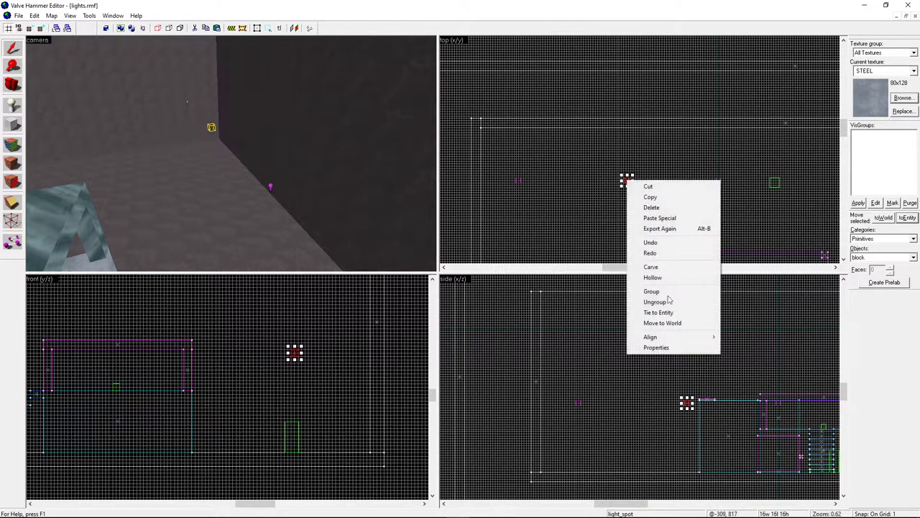
click(657, 348)
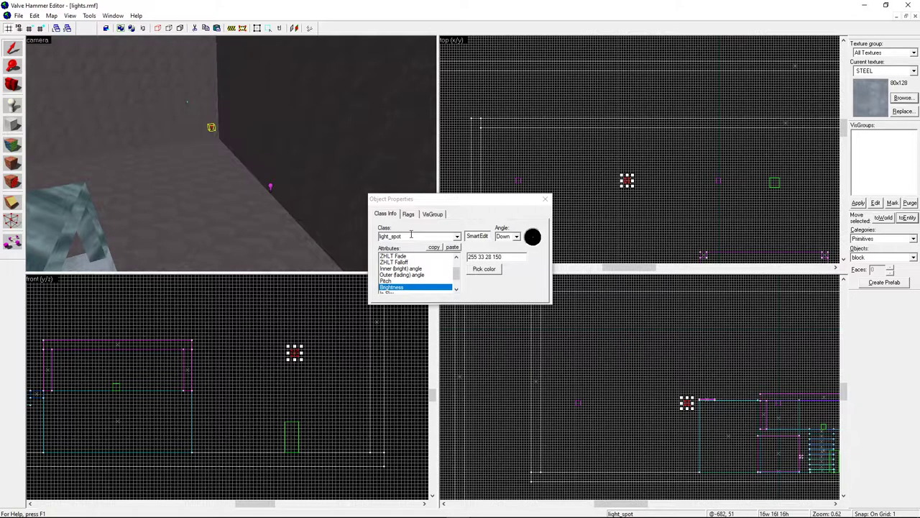
click(455, 290)
click(397, 275)
click(406, 269)
click(422, 263)
mouse_move(458, 273)
mouse_down()
mouse_move(457, 283)
mouse_move(457, 263)
mouse_up()
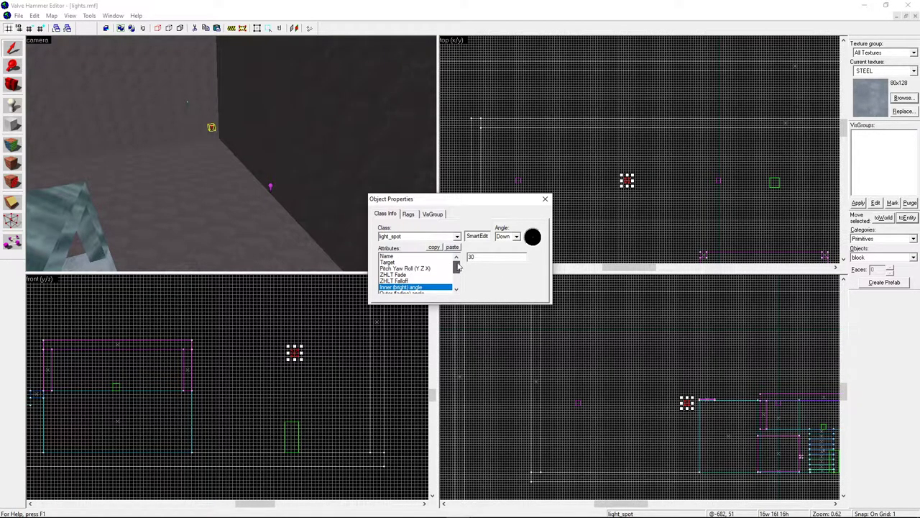
click(545, 198)
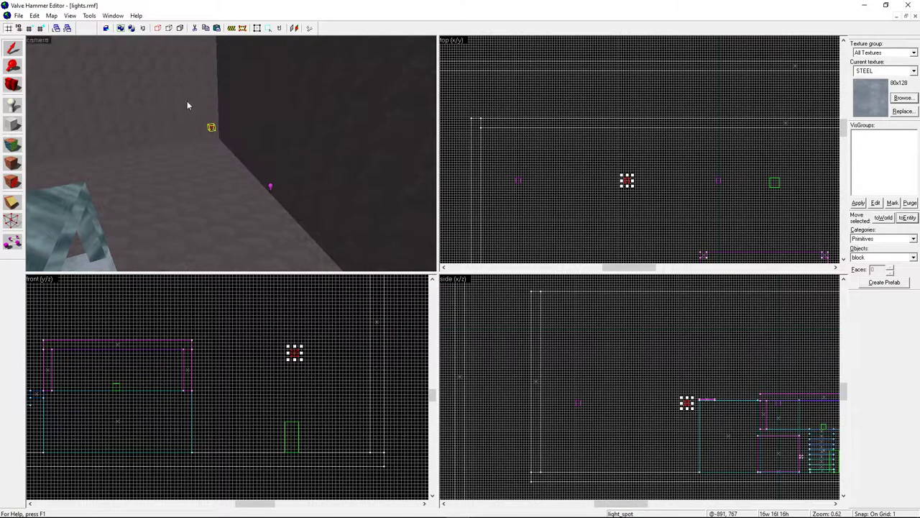
Open the light_environment's properties and check its Brightness attribute
click(187, 103)
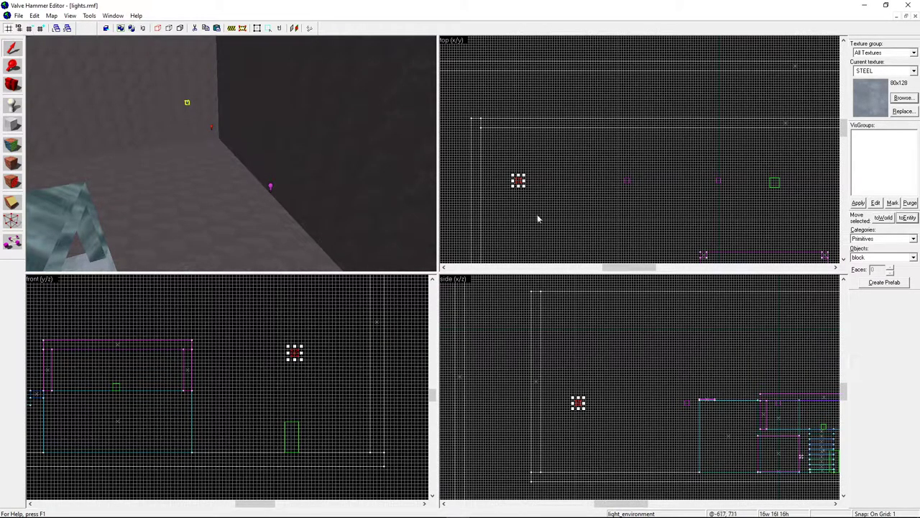
right_click(578, 404)
click(604, 397)
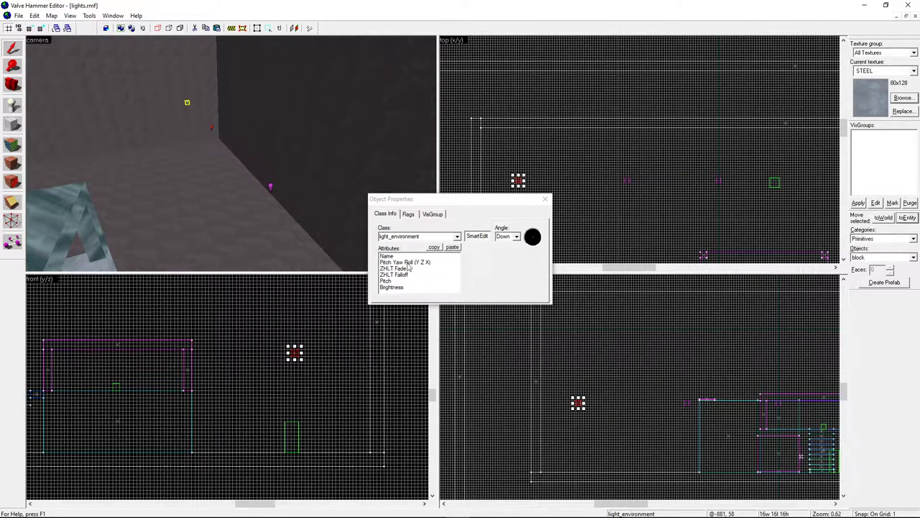
click(397, 287)
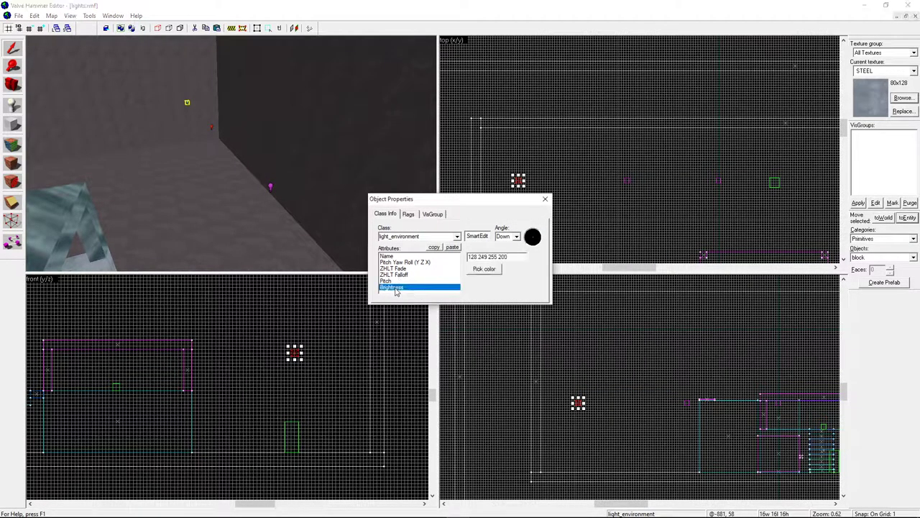
click(545, 200)
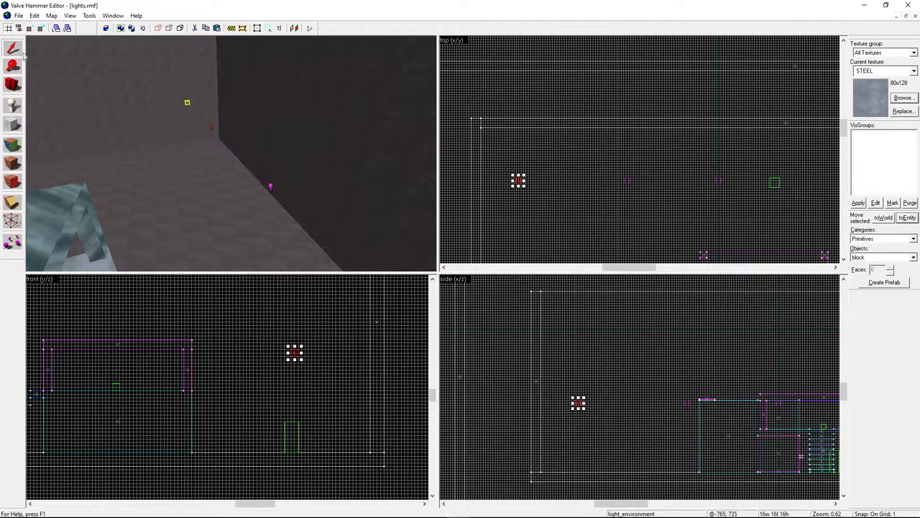
Create a steel block about 344 wide, 390 long and 332 high, enclosing the light entity nearest the player start
click(12, 124)
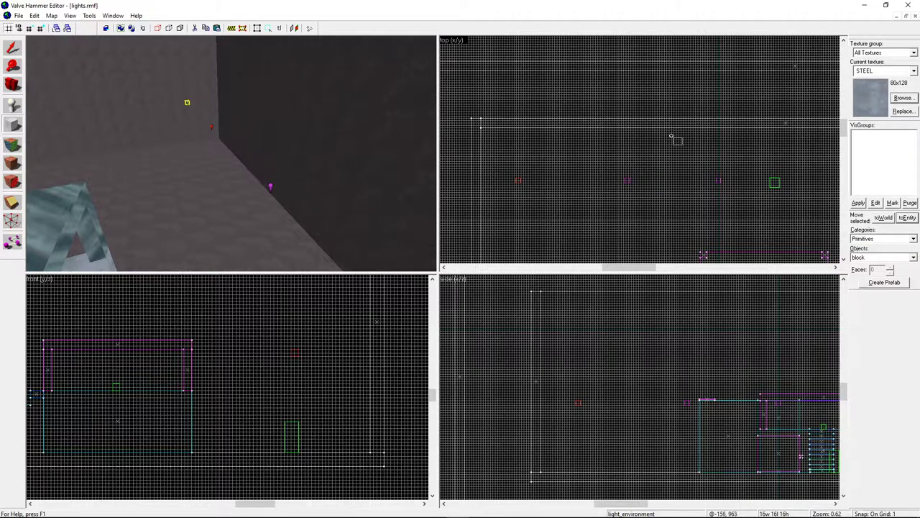
mouse_move(670, 134)
mouse_down()
mouse_move(708, 230)
mouse_move(770, 222)
mouse_up()
drag(299, 329, 305, 467)
drag(371, 381, 385, 384)
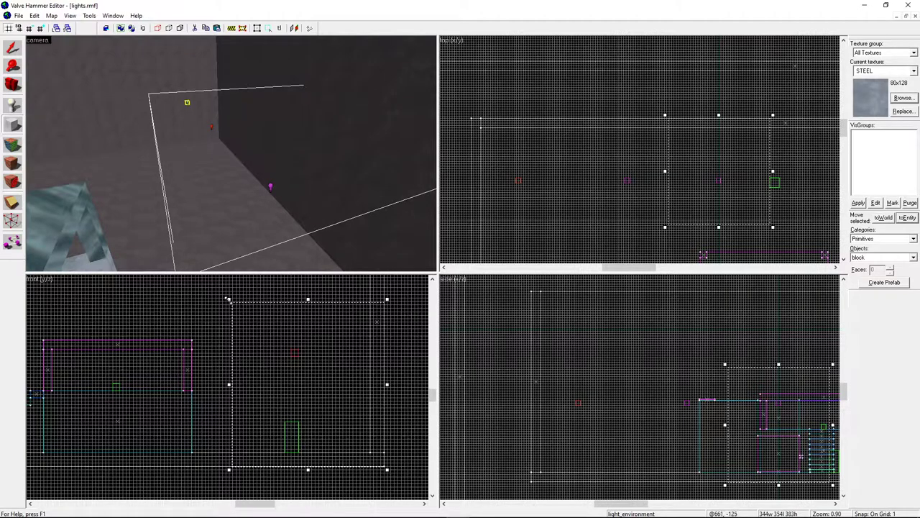
drag(227, 298, 213, 321)
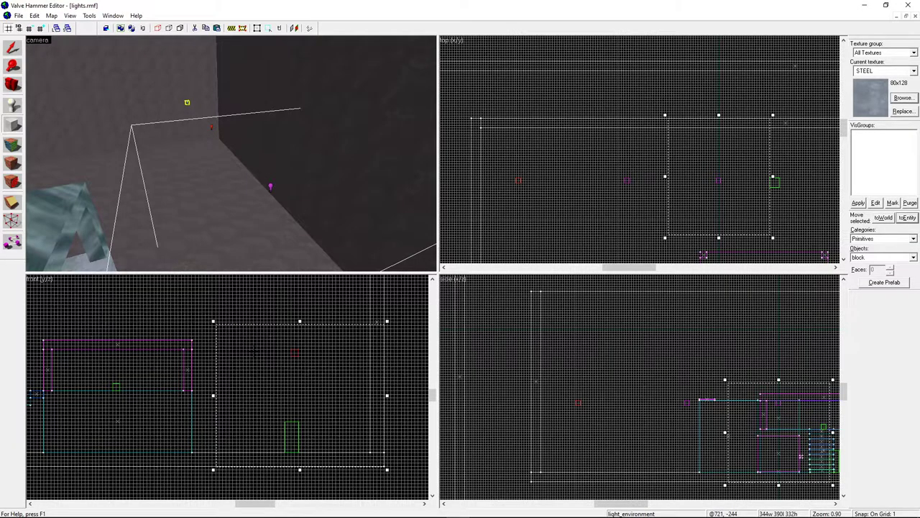
key(Return)
Hollow the new steel block into a room, keeping the default wall thickness
click(12, 47)
click(224, 171)
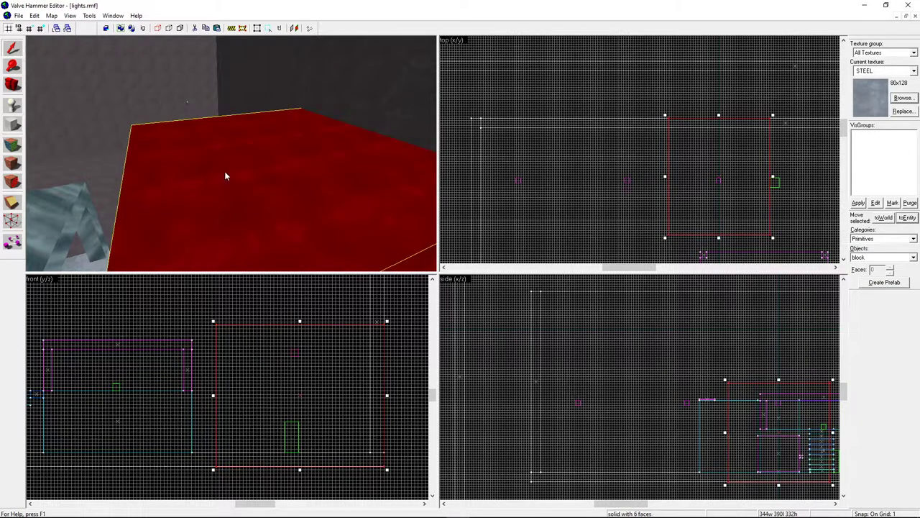
right_click(265, 363)
click(277, 357)
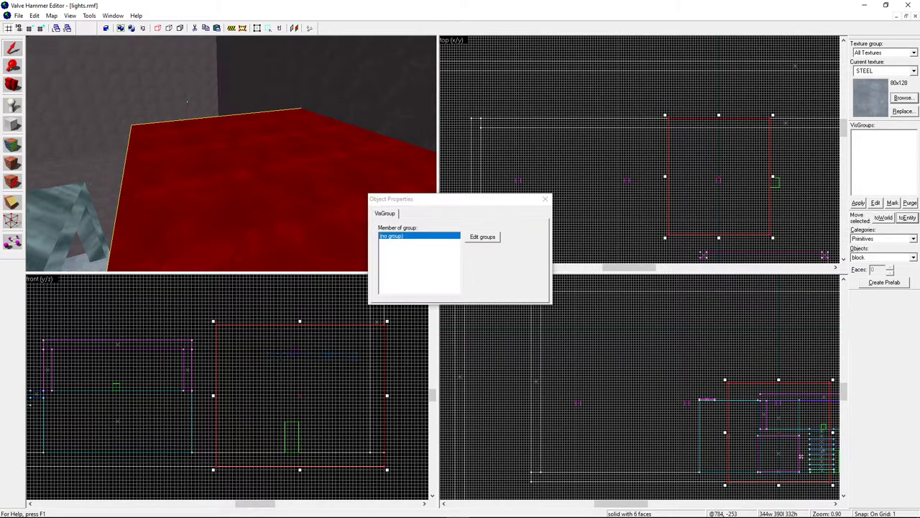
click(545, 200)
right_click(312, 344)
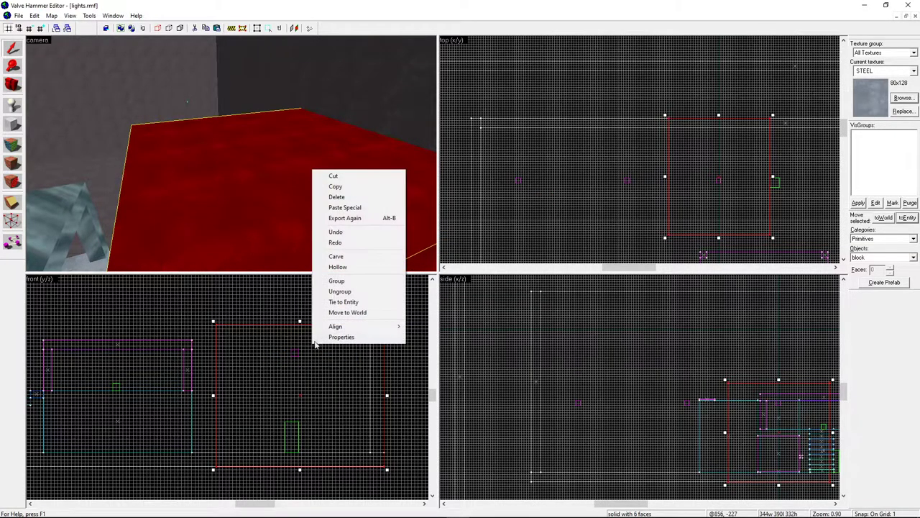
click(352, 271)
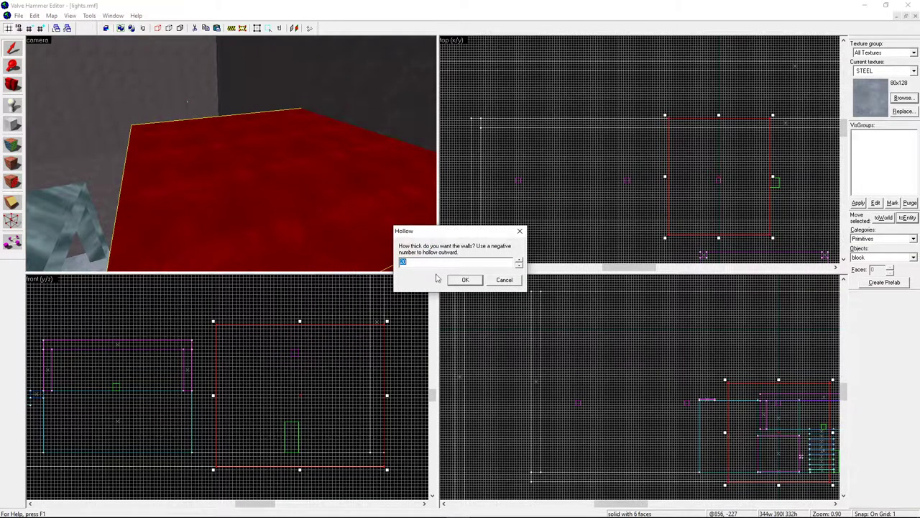
click(464, 281)
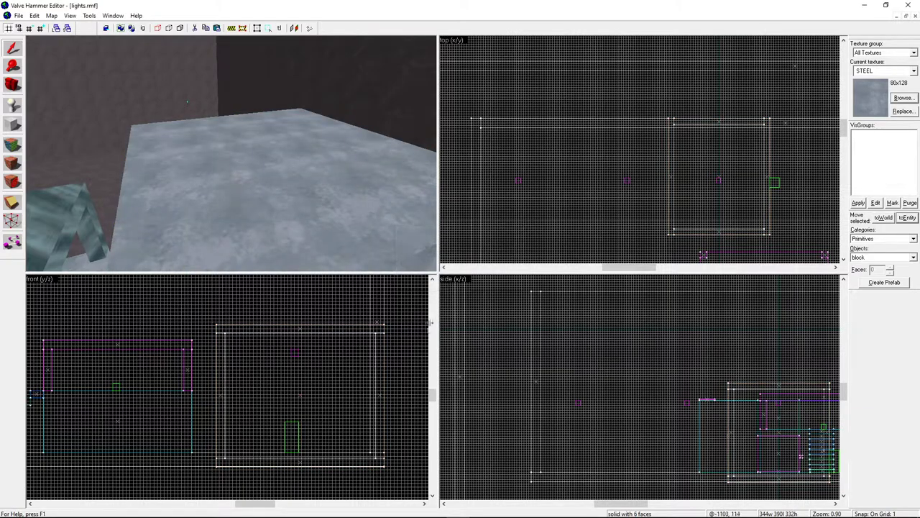
Move the hollow room slightly up so its floor surface lines up with the base of the player start
click(162, 189)
drag(312, 364, 306, 359)
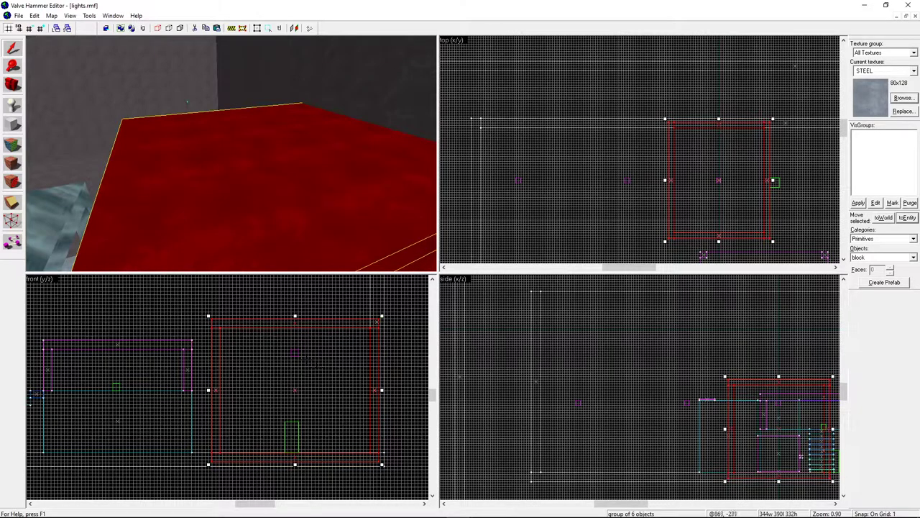
scroll(298, 453, up, 3)
scroll(295, 455, up, 1)
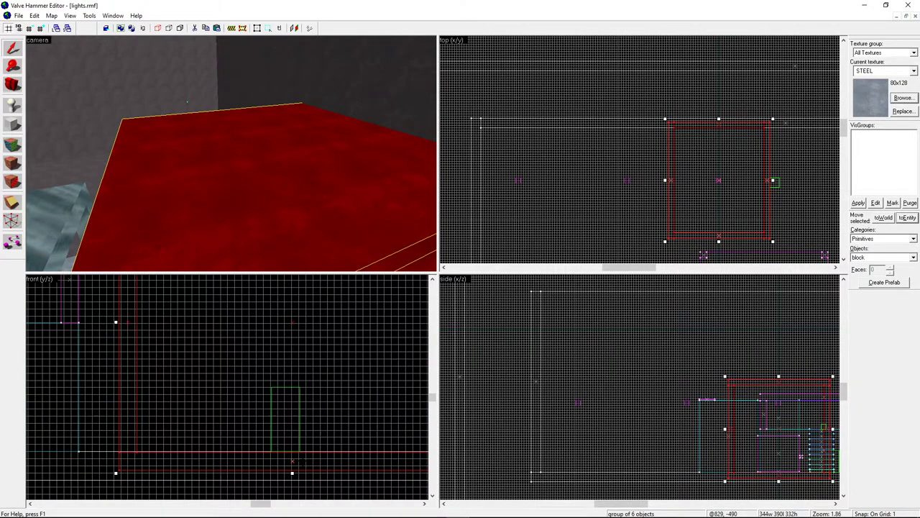
scroll(294, 455, down, 2)
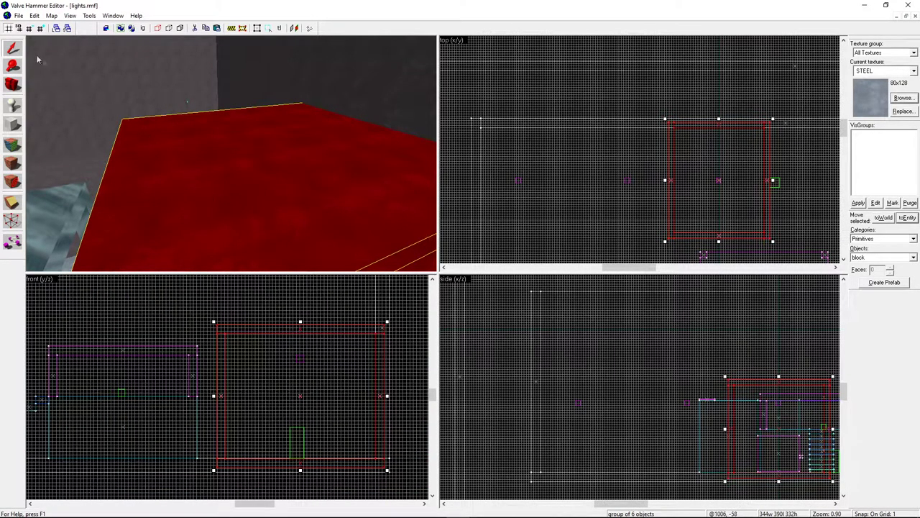
Move the info_player_start inside the hollow room, beside the light
click(775, 185)
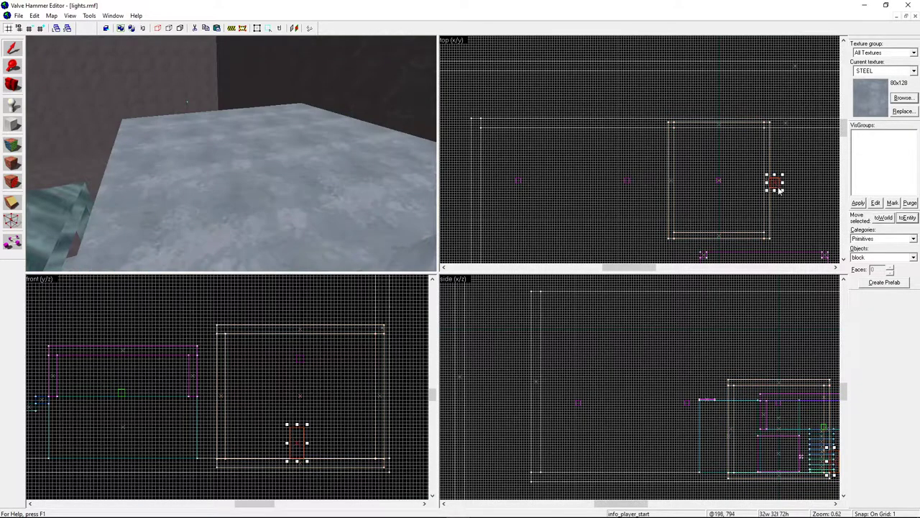
drag(731, 184, 735, 182)
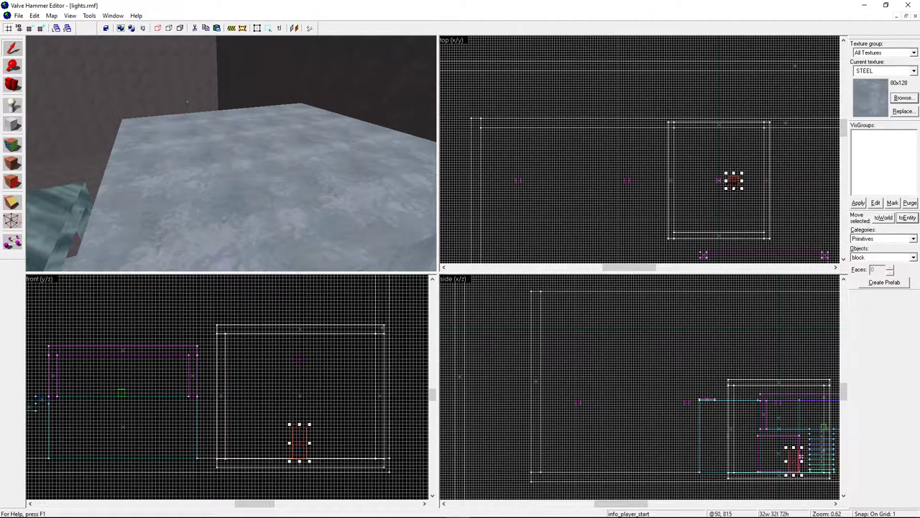
click(734, 199)
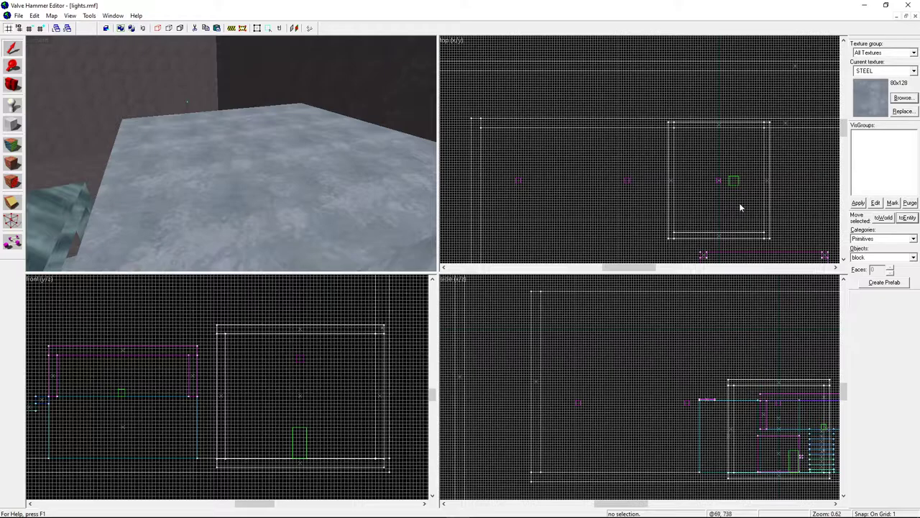
Save the map, then compile and run it in the game
click(19, 15)
click(44, 59)
key(F9)
click(527, 327)
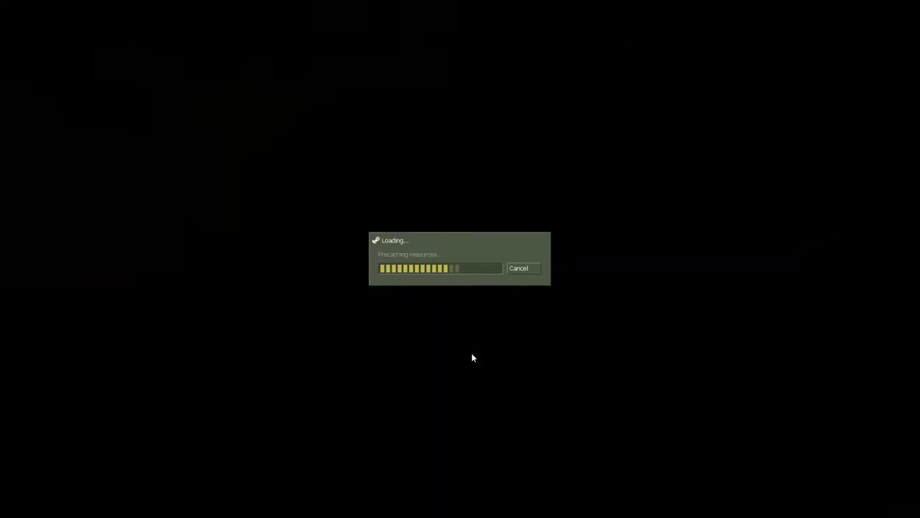
Examine the light entity's effect inside the room in the game, then disconnect
key(Return)
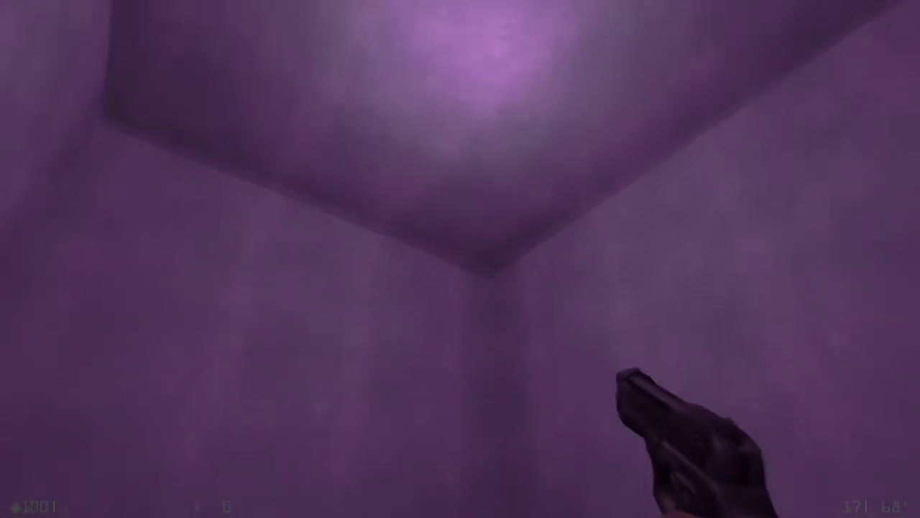
key(Escape)
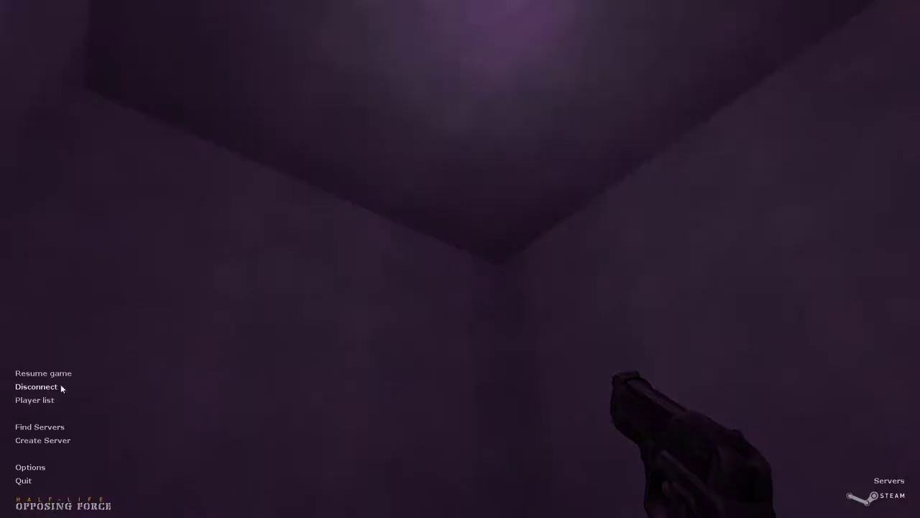
click(61, 384)
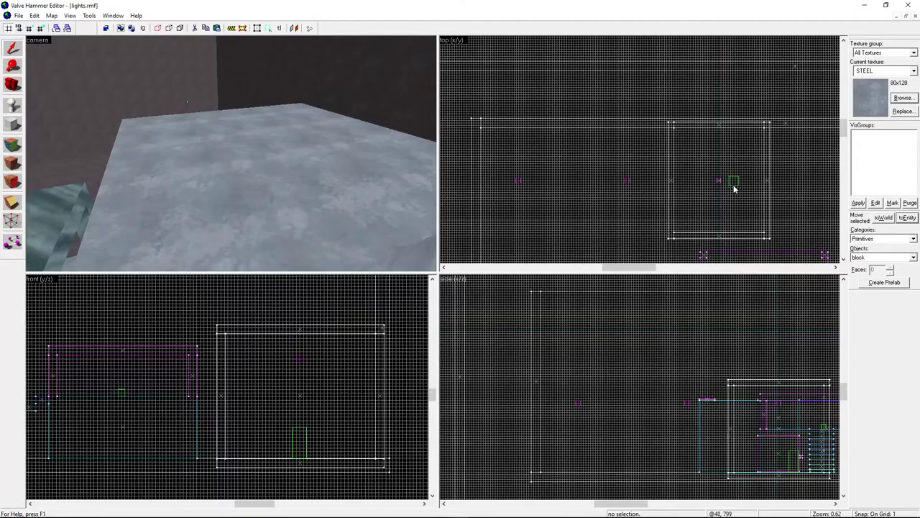
Move the hollow room and the player start together so that they surround the light_spot
click(733, 189)
ctrl+click(383, 205)
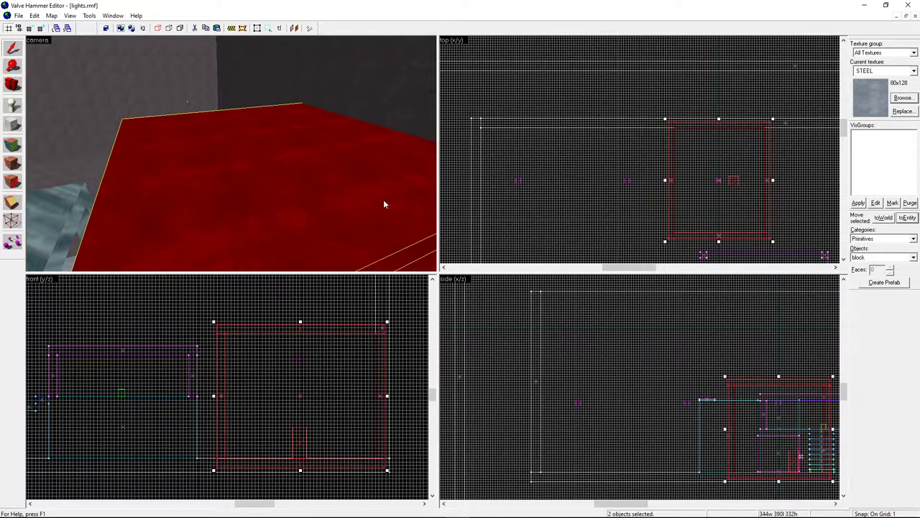
drag(742, 216, 654, 218)
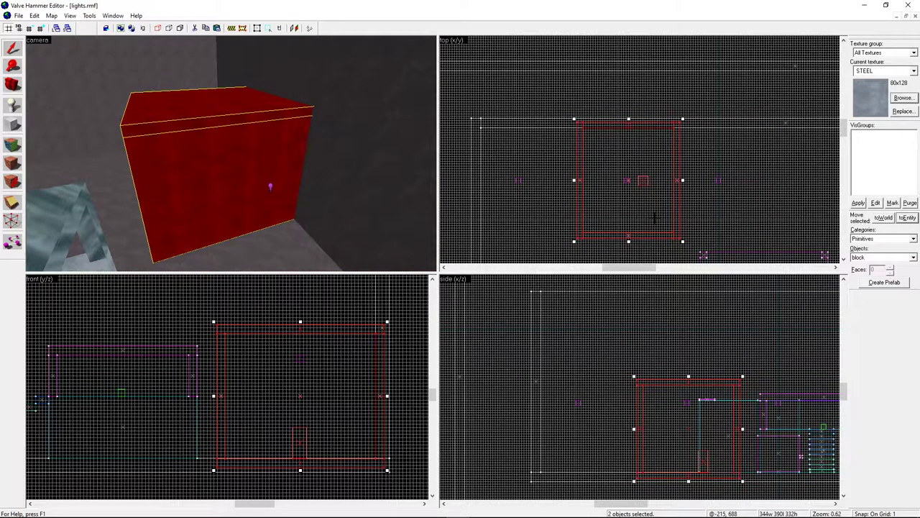
Compile and run the map again and dismiss the server's message of the day
key(F9)
key(Return)
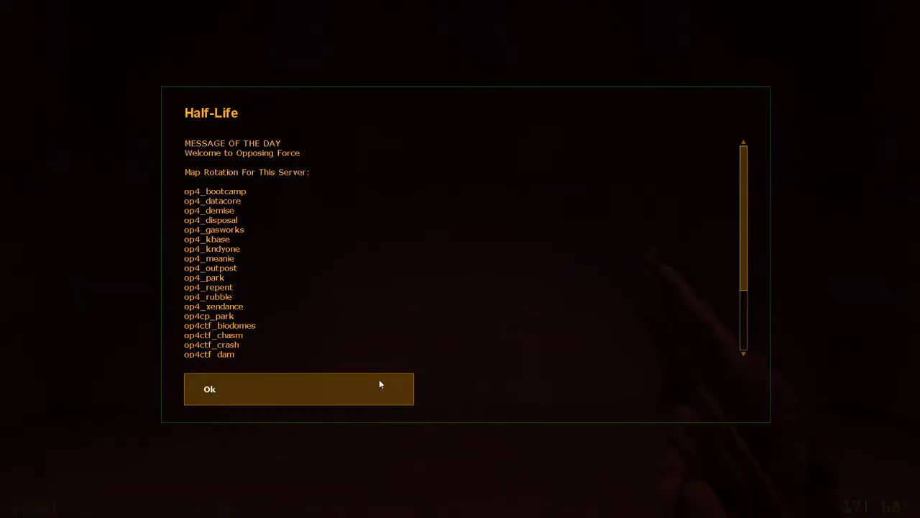
click(378, 382)
Walk around the room in the game to examine the light_spot's lighting, and disconnect from the server
key(w)
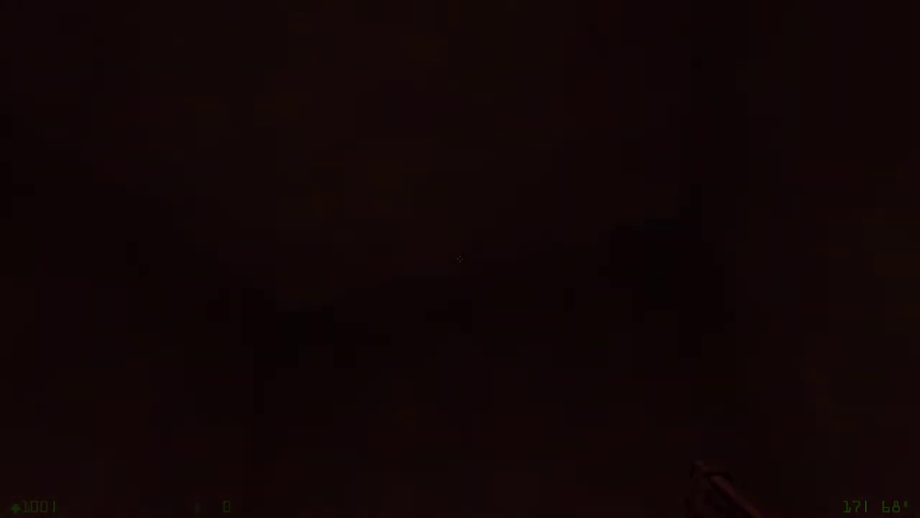
key(w)
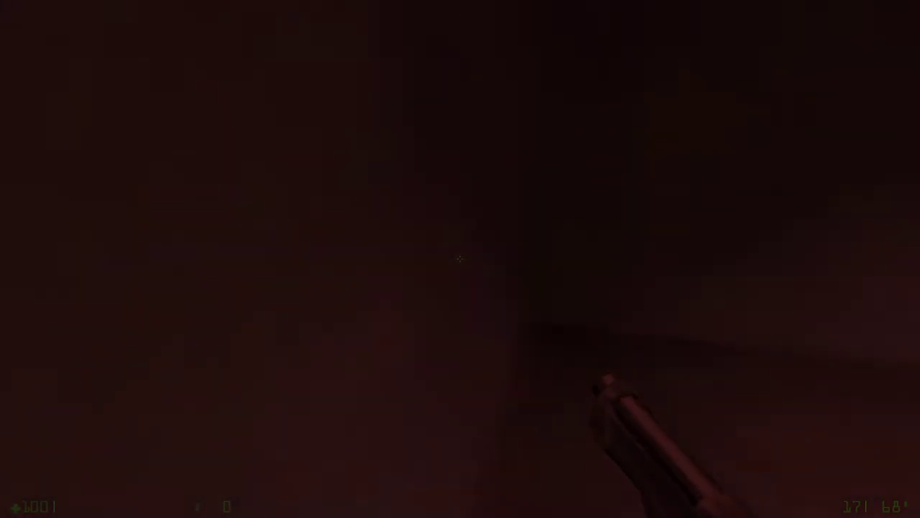
key(w)
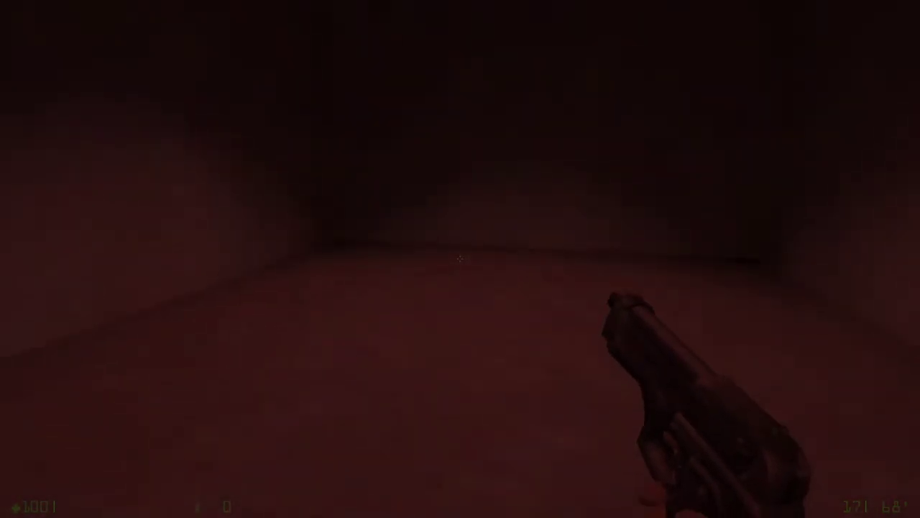
key(w)
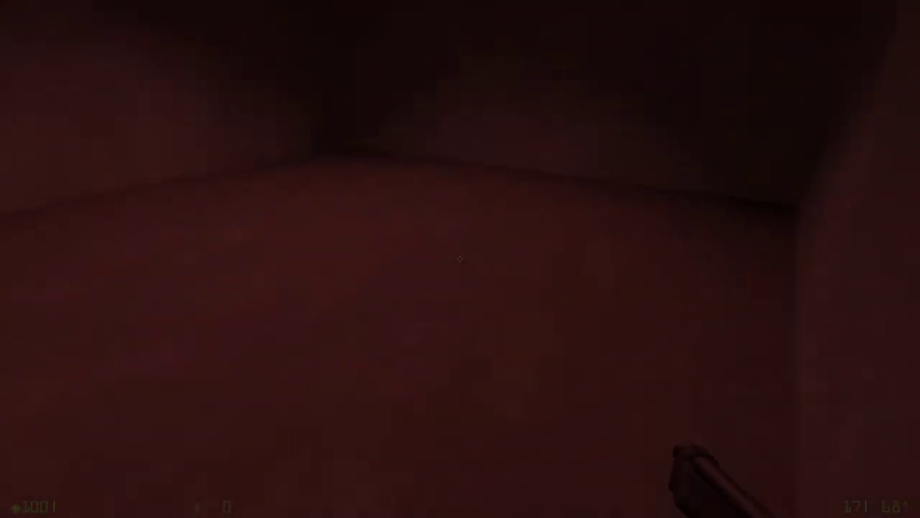
key(w)
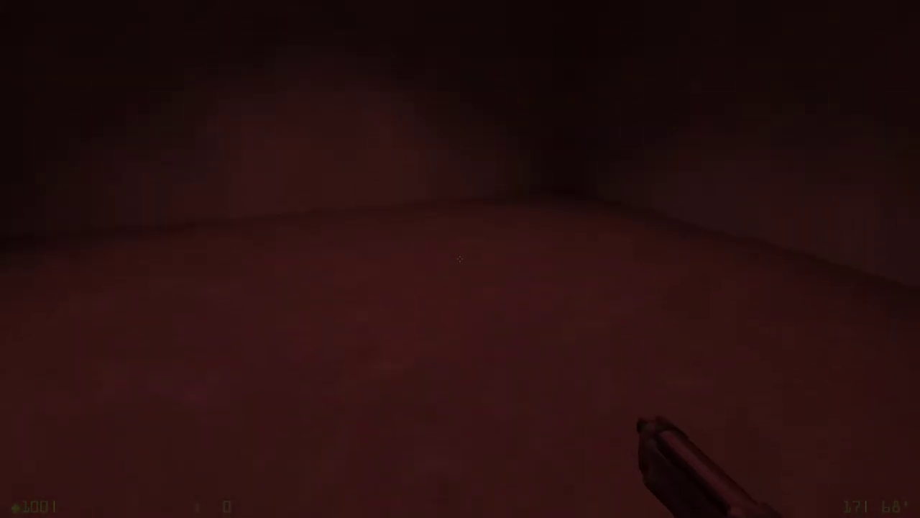
key(Escape)
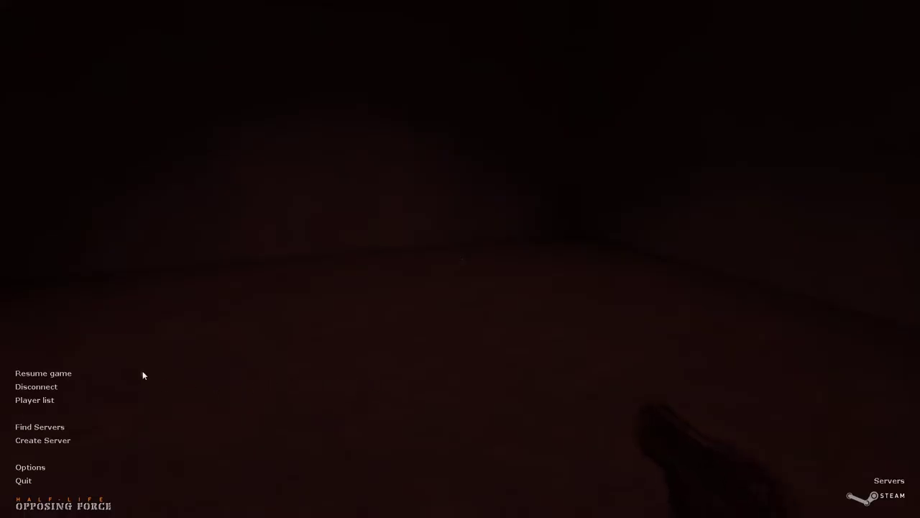
click(46, 381)
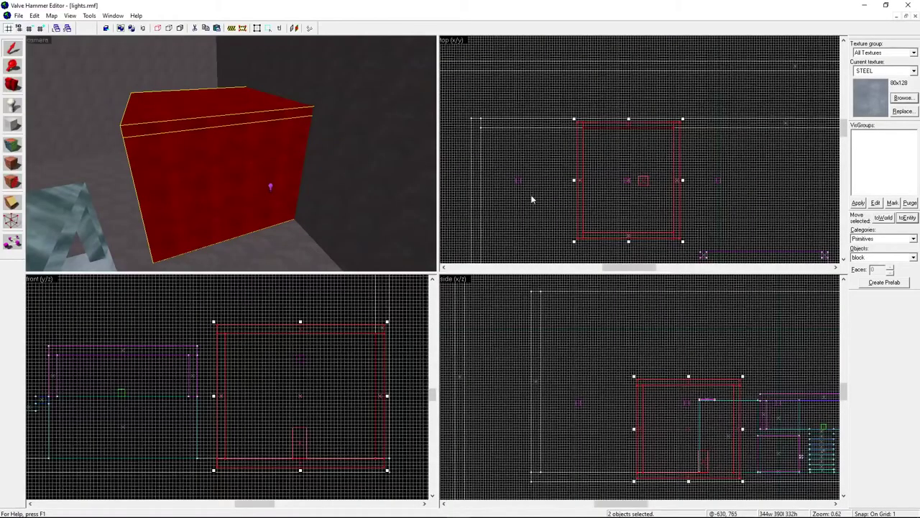
Set the light_spot's outer (fading) angle to 30 and check its inner (bright) angle in the object properties
key(Escape)
click(627, 182)
right_click(628, 183)
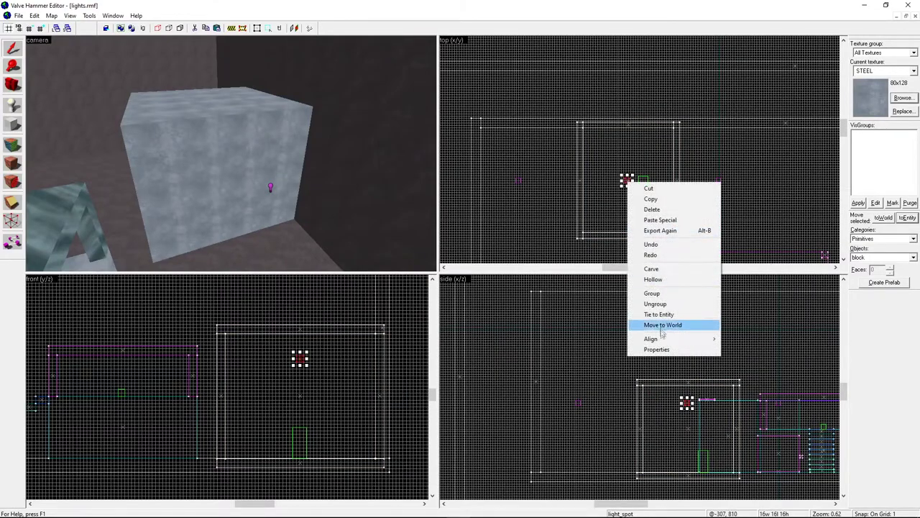
click(650, 348)
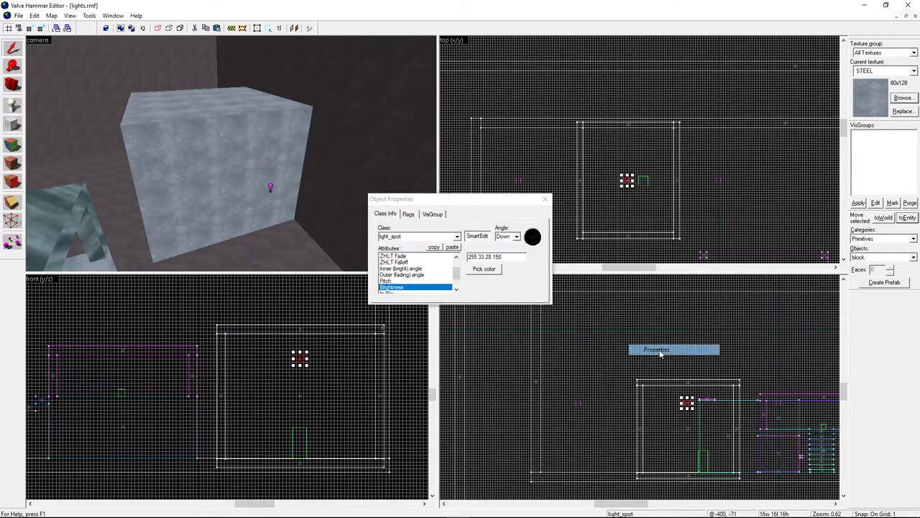
click(454, 286)
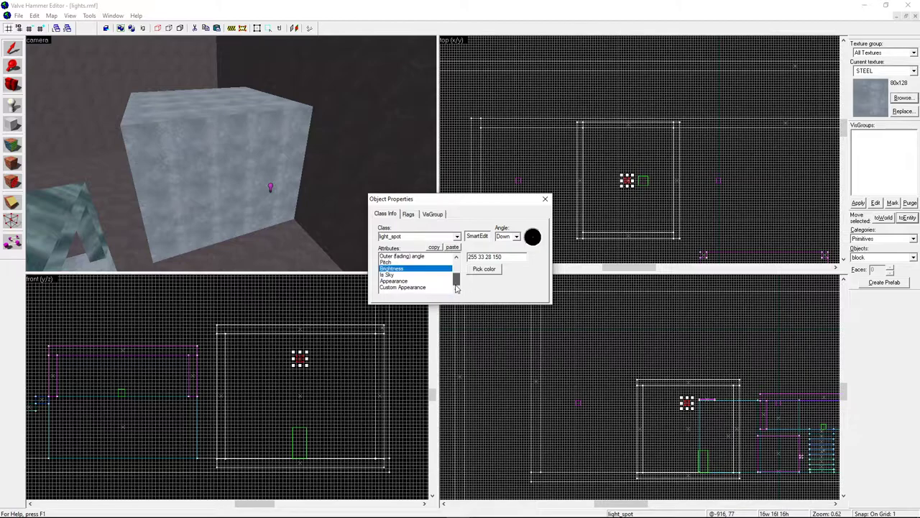
drag(456, 284, 456, 280)
click(424, 263)
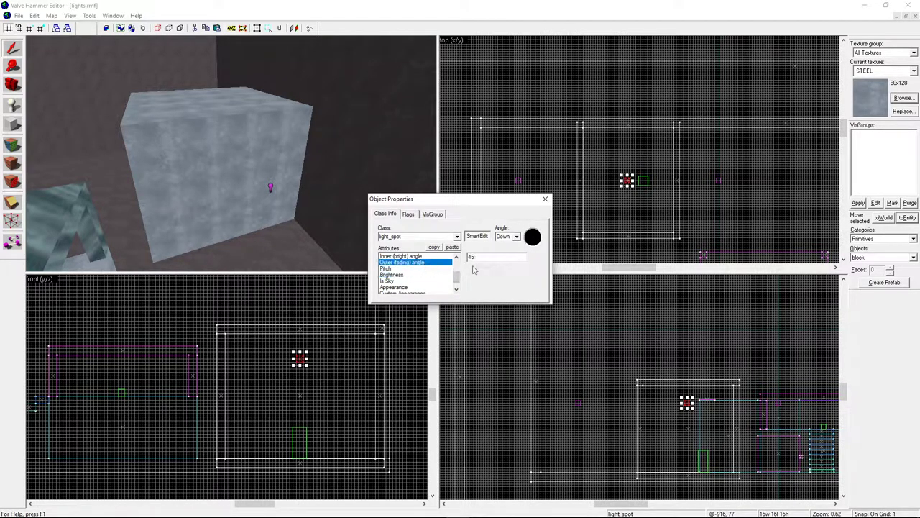
drag(498, 258, 453, 257)
text(30)
click(450, 257)
drag(476, 256, 448, 260)
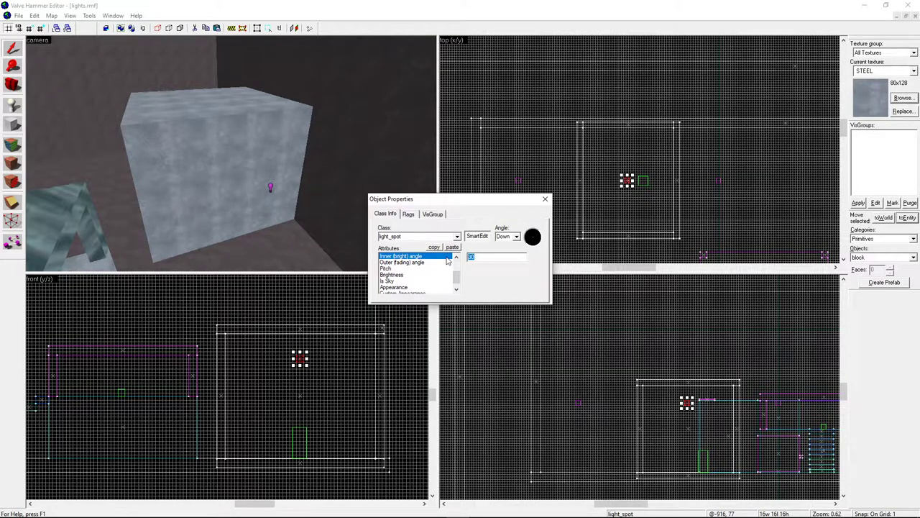
click(545, 198)
Compile and run the map with the changed light_spot, and dismiss the message of the day
key(F9)
key(Return)
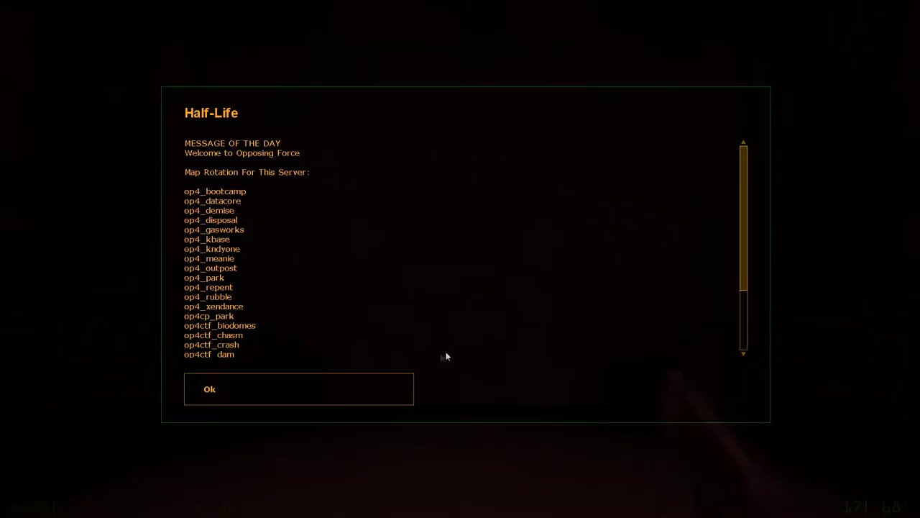
click(260, 389)
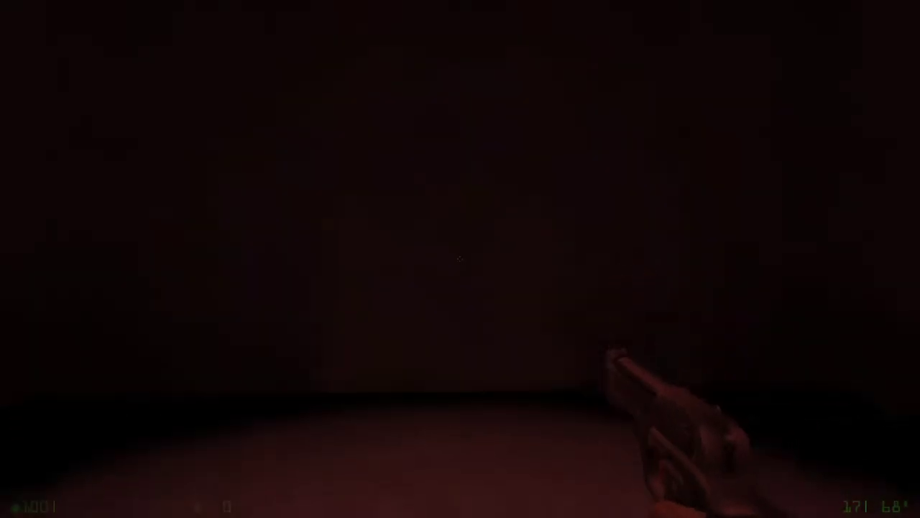
Examine the narrower spotlight cone on the room's floor and walls in the game, and disconnect
key(s)
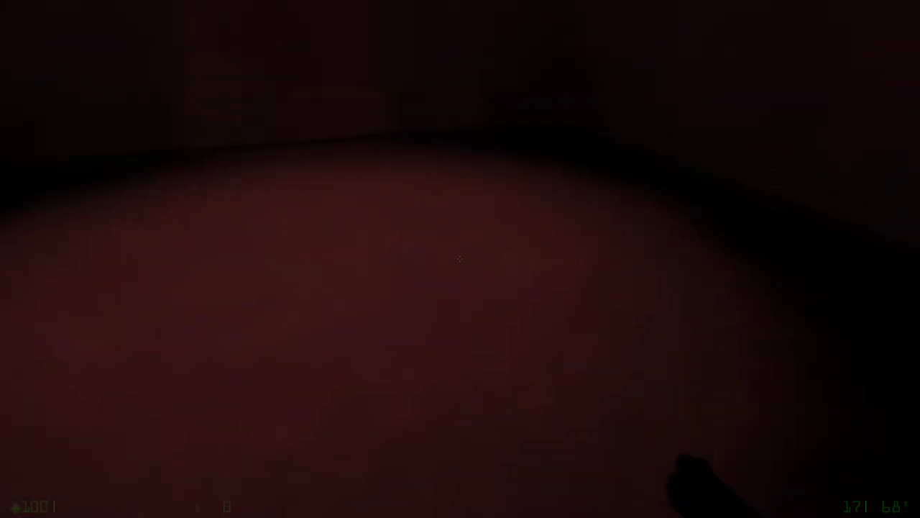
key(w)
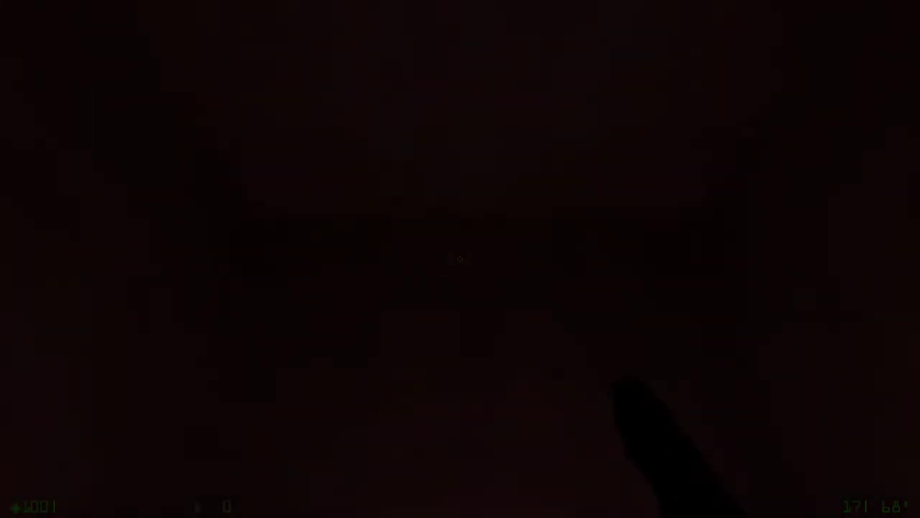
key(Escape)
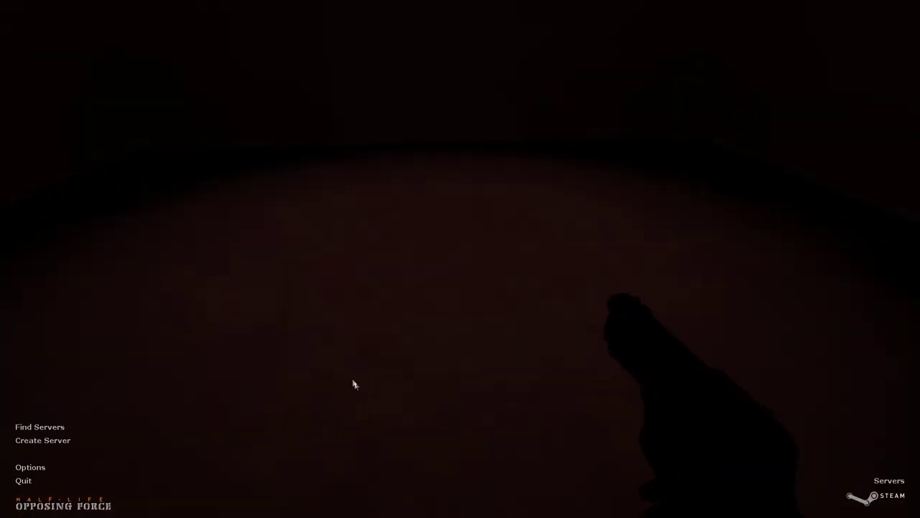
click(51, 386)
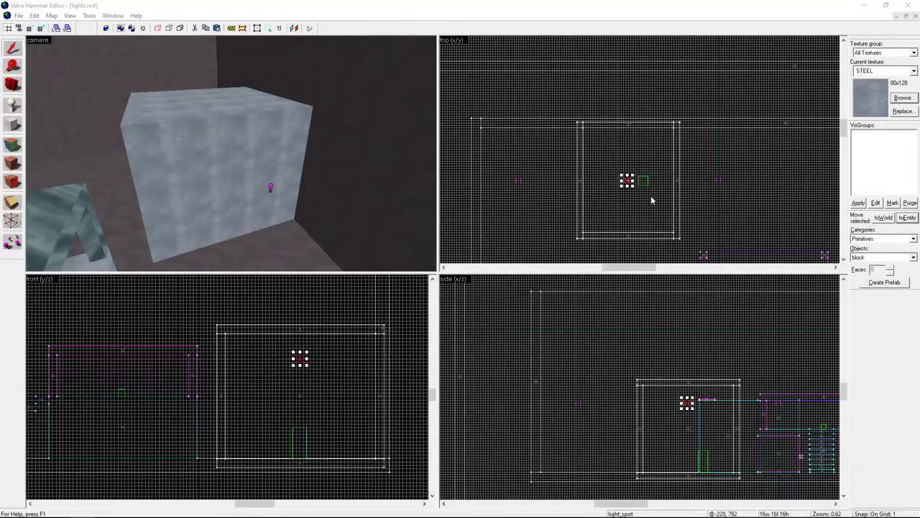
Move the hollow room and the player start together around the light_environment, and compile and run the map
click(247, 159)
drag(638, 216, 539, 215)
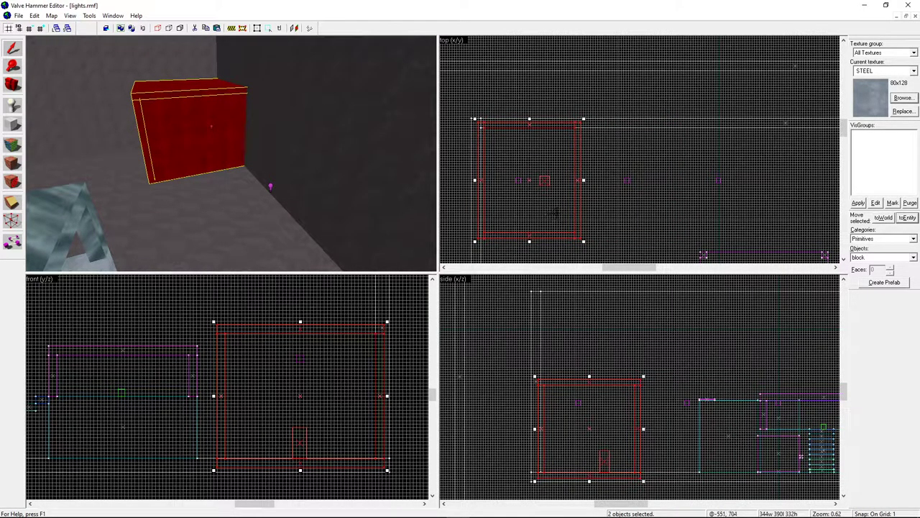
key(F9)
key(Return)
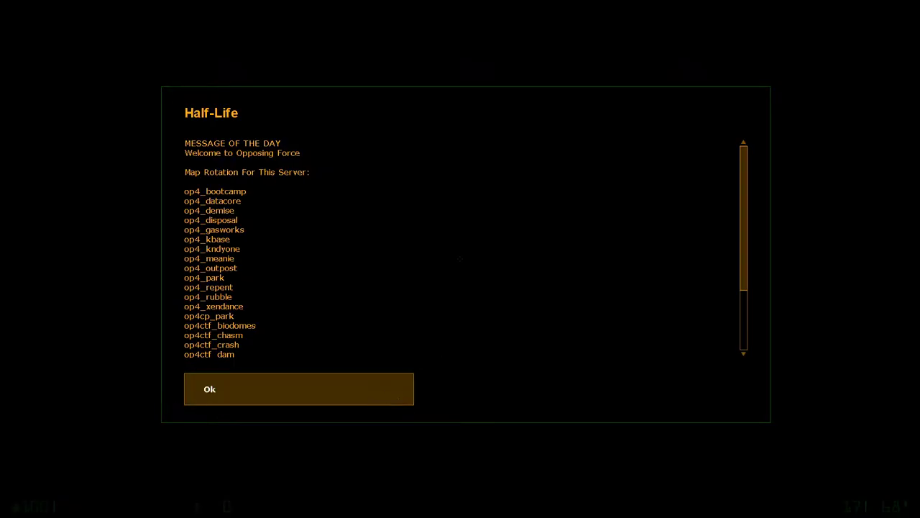
click(299, 388)
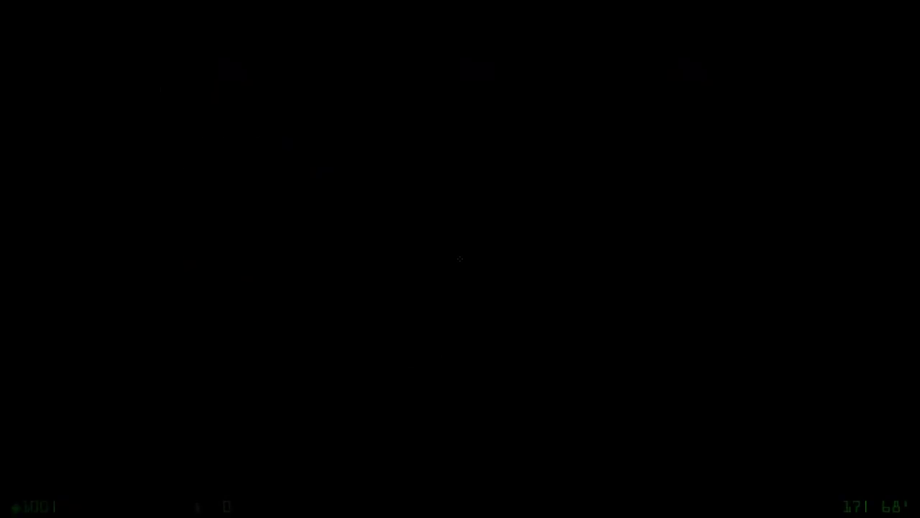
Fire a few shots inside the light_environment room to examine its lighting, and disconnect
click(460, 258)
click(460, 259)
click(460, 259)
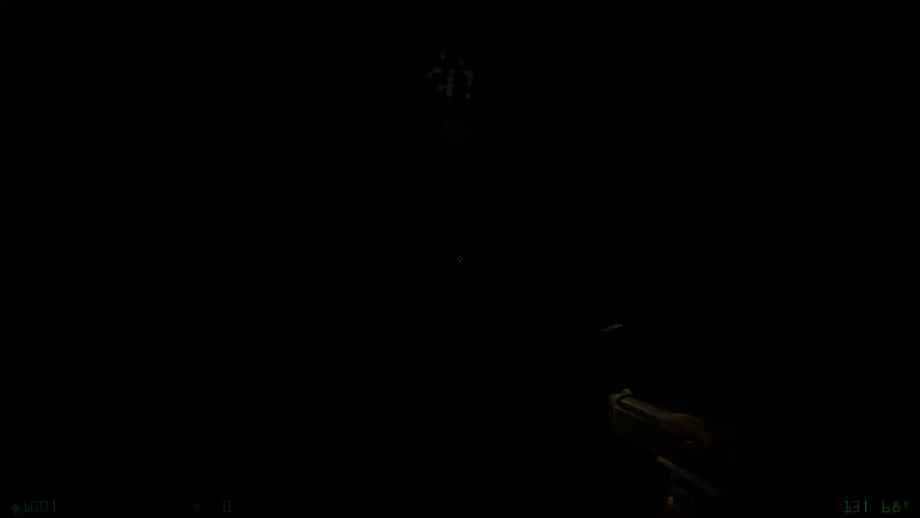
key(Escape)
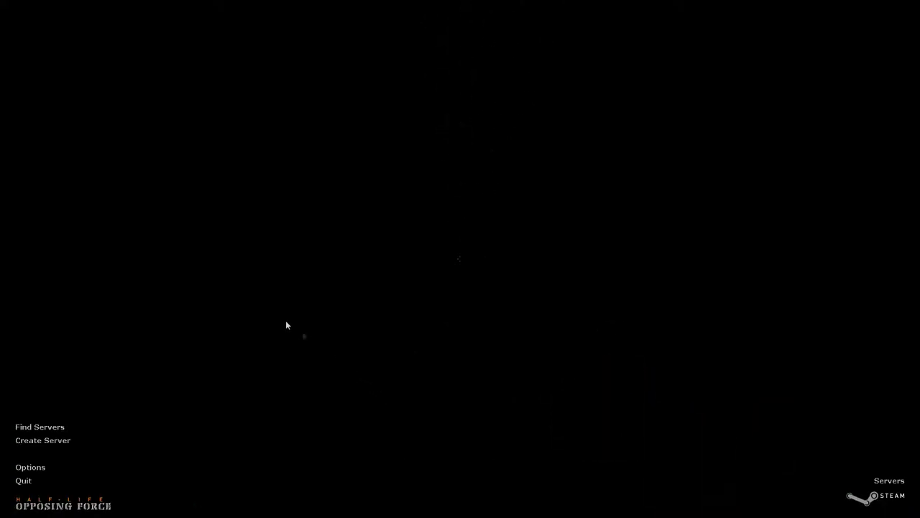
click(33, 384)
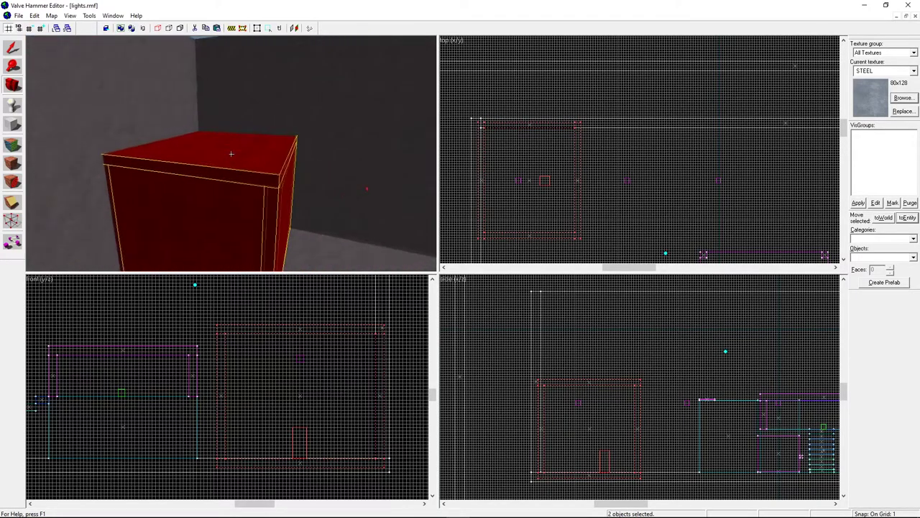
Filter the texture browser for "sky" and make SKY the current texture
key(z)
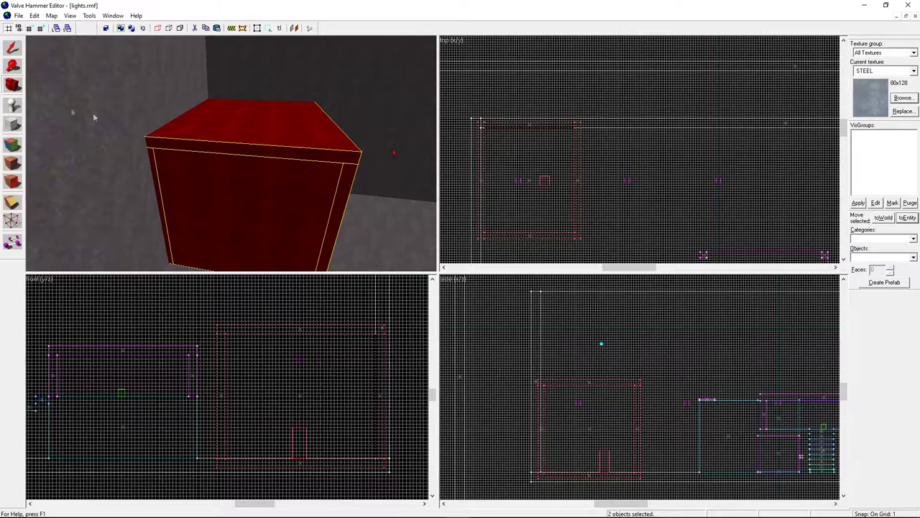
click(877, 71)
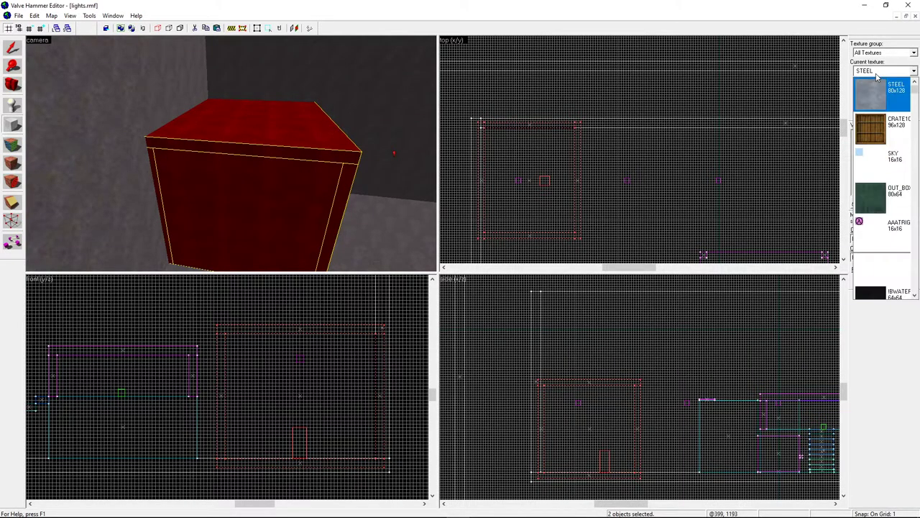
click(877, 76)
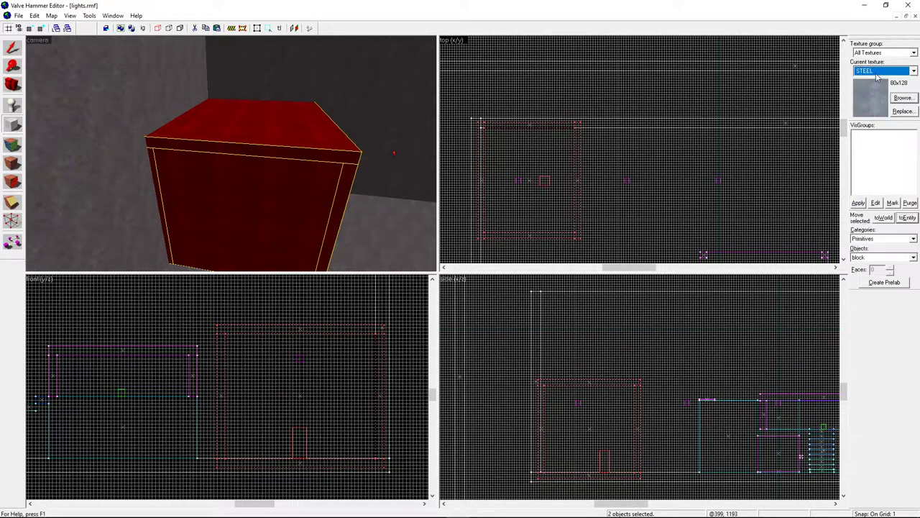
click(895, 96)
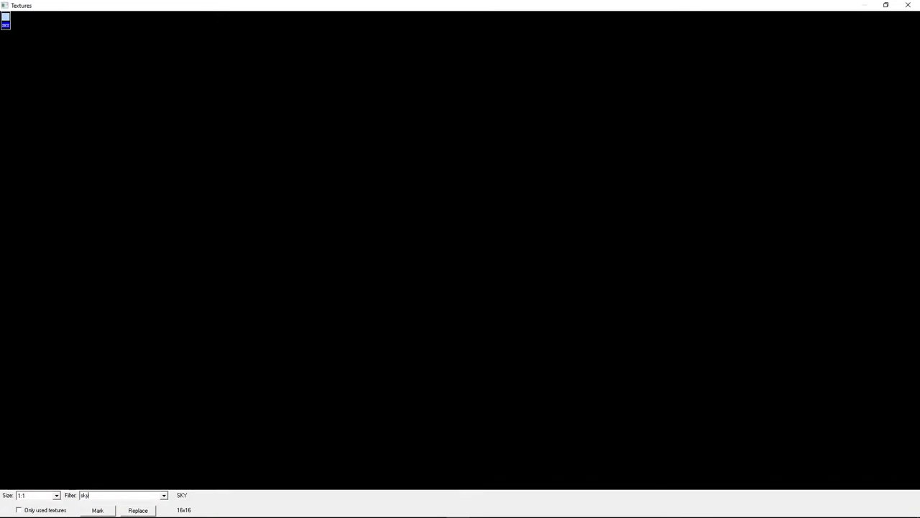
double_click(5, 22)
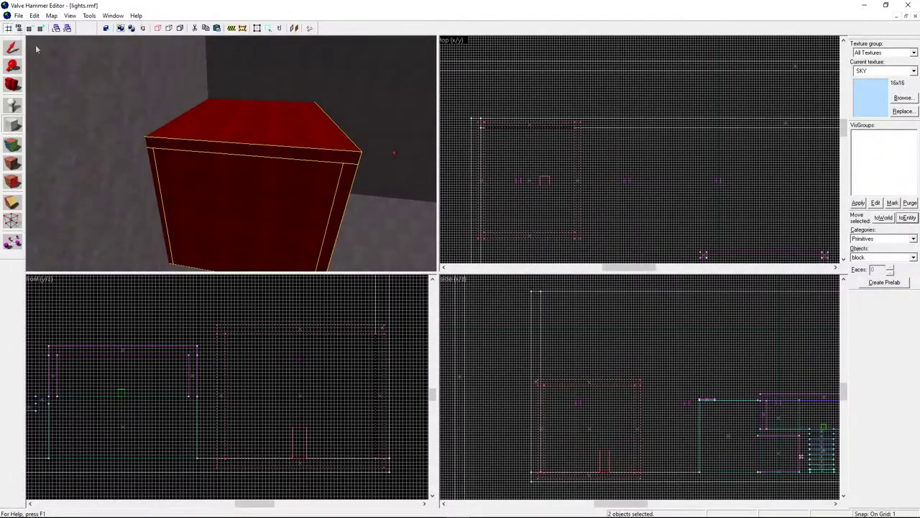
Outline a new block inside the room in the top view, about 303 wide, 347 long and 64 high
scroll(518, 188, up, 2)
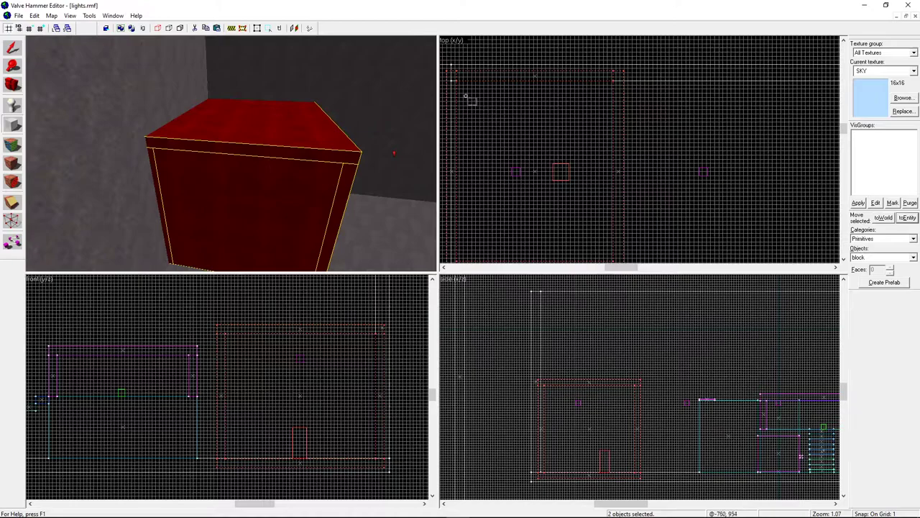
mouse_move(451, 77)
mouse_down()
mouse_move(498, 170)
mouse_move(588, 227)
mouse_move(612, 263)
mouse_up()
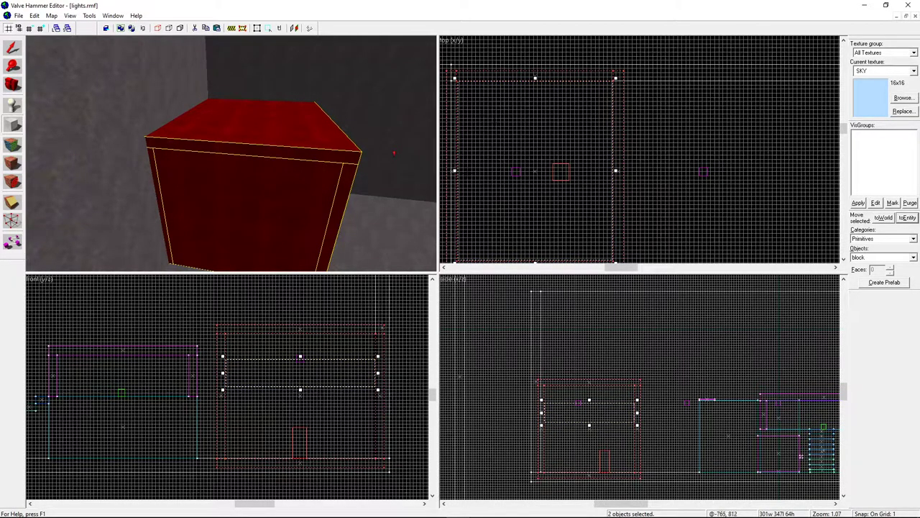
scroll(546, 92, up, 6)
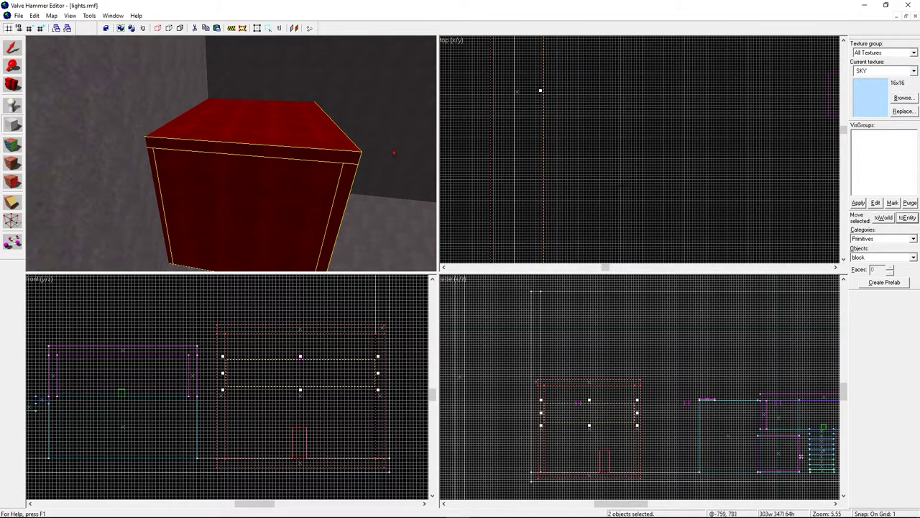
Extend the lower edge of the block outline in the top view to the room's inner wall, making it 349 long
scroll(541, 89, down, 2)
scroll(547, 85, down, 4)
scroll(686, 257, up, 5)
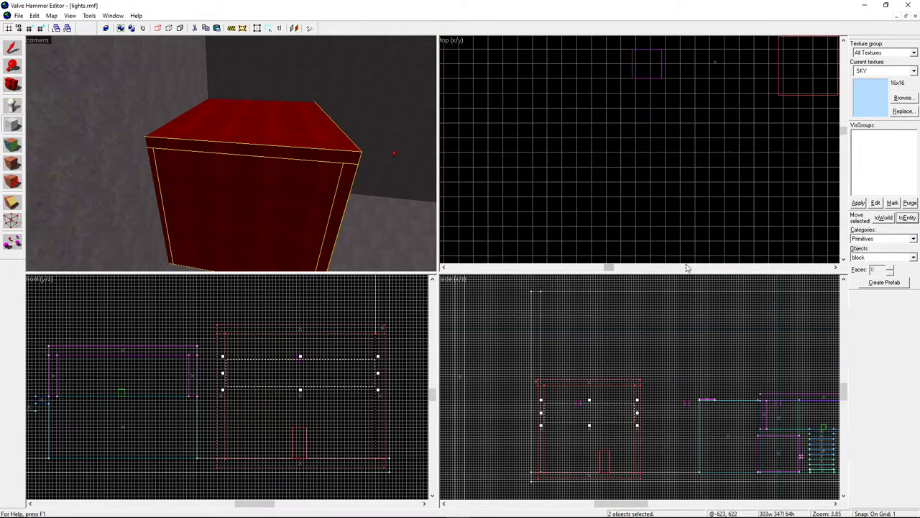
key(Down)
key(Down)
drag(714, 158, 713, 161)
click(715, 159)
Fit the block outline to the room's remaining inner walls in the top view, making it 304 wide and 350 long
scroll(707, 152, down, 8)
key(Right)
key(Up)
scroll(639, 106, up, 3)
key(Up)
scroll(594, 85, up, 5)
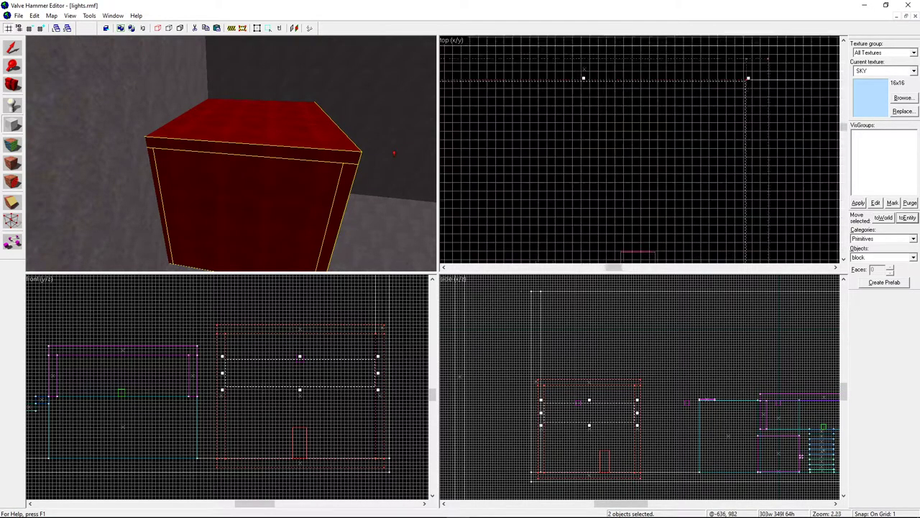
scroll(574, 119, down, 5)
scroll(612, 200, up, 5)
scroll(617, 179, up, 3)
scroll(617, 132, down, 8)
scroll(299, 417, up, 4)
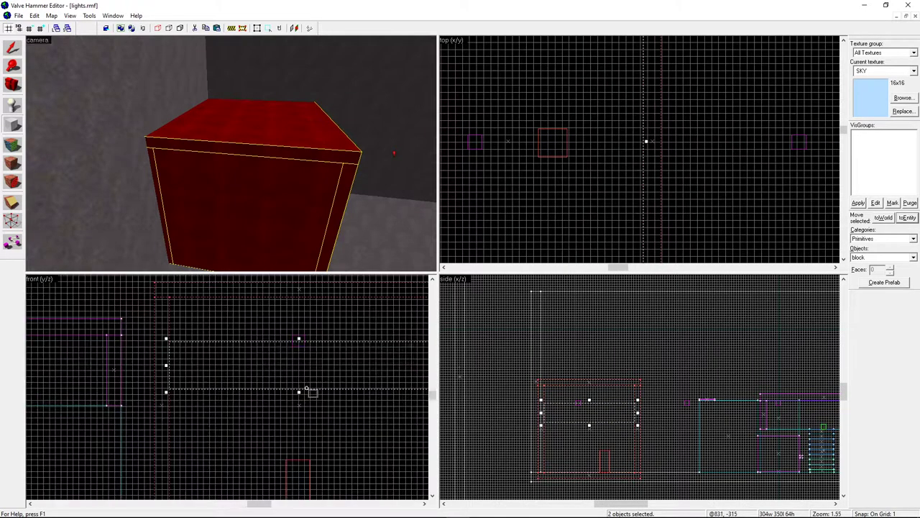
Raise the outline's top to the ceiling, thin it to 1 unit high against the ceiling, and create the SKY block
drag(298, 387, 298, 338)
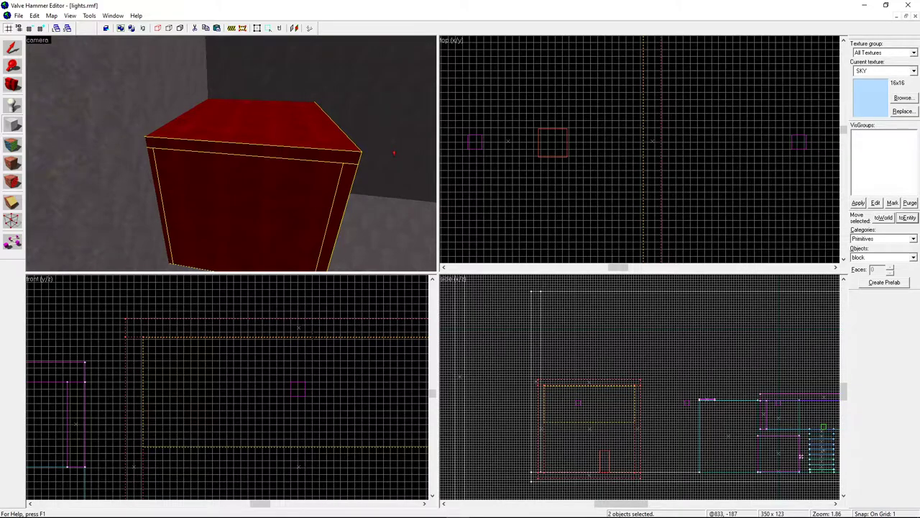
drag(299, 448, 299, 338)
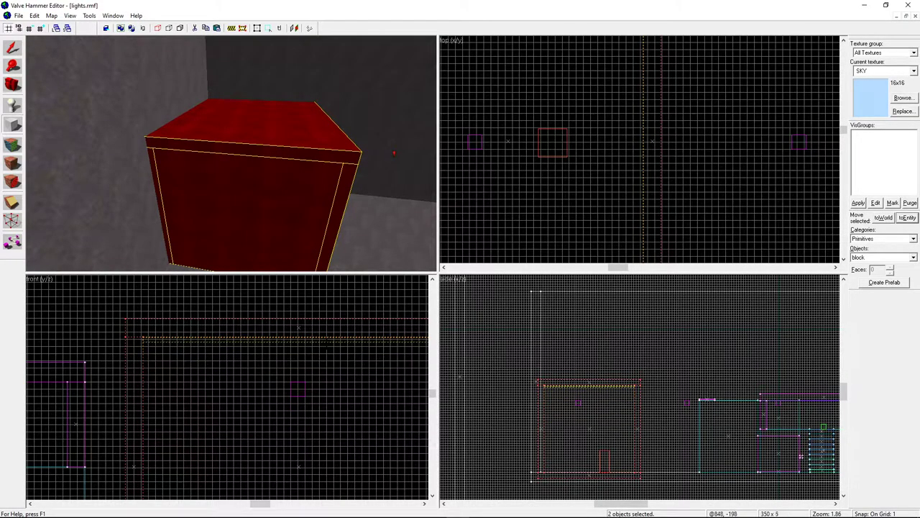
click(334, 342)
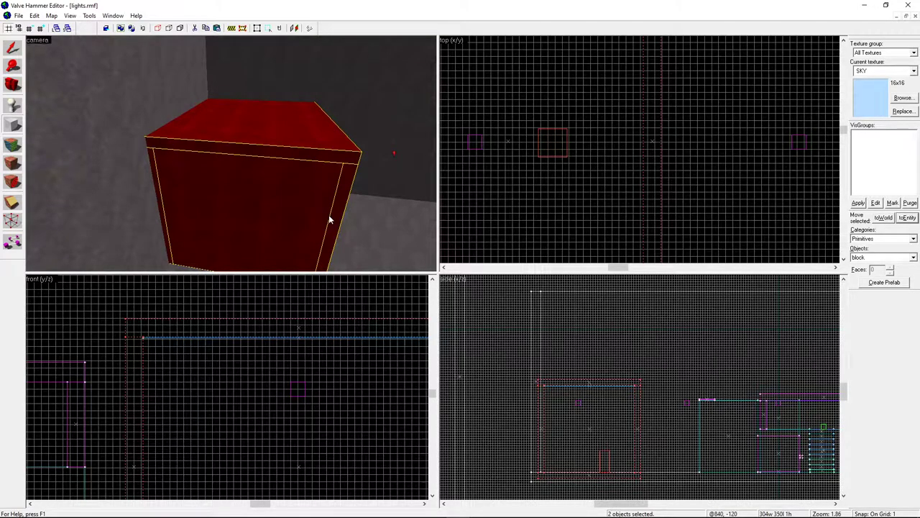
Compile the map with the SKY ceiling block, run it in the game and dismiss the welcome message
key(F9)
key(Return)
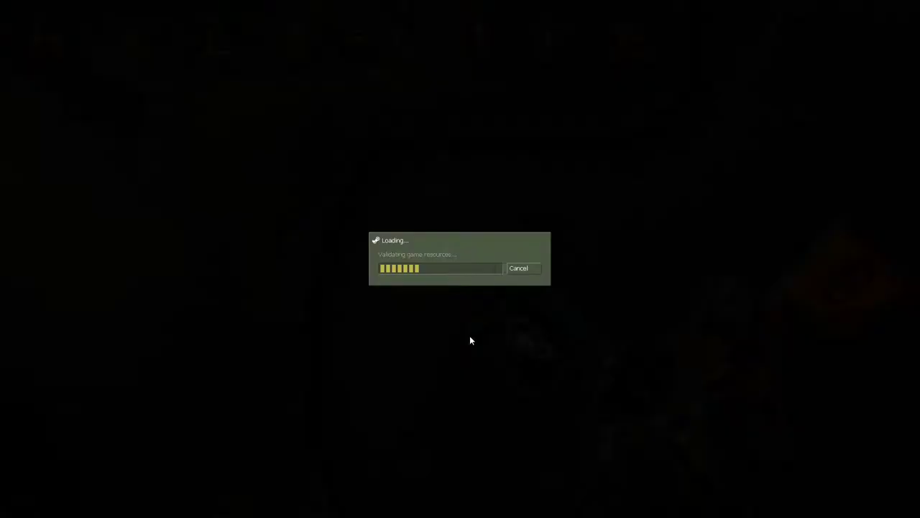
key(Return)
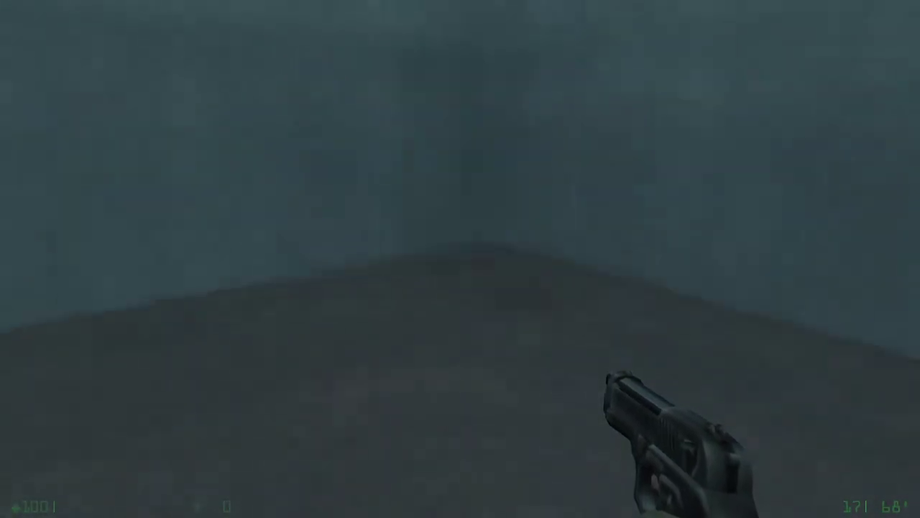
Fire shots around the light_environment room to examine the sky ceiling and the lighting on the walls, and disconnect
click(460, 259)
click(460, 259)
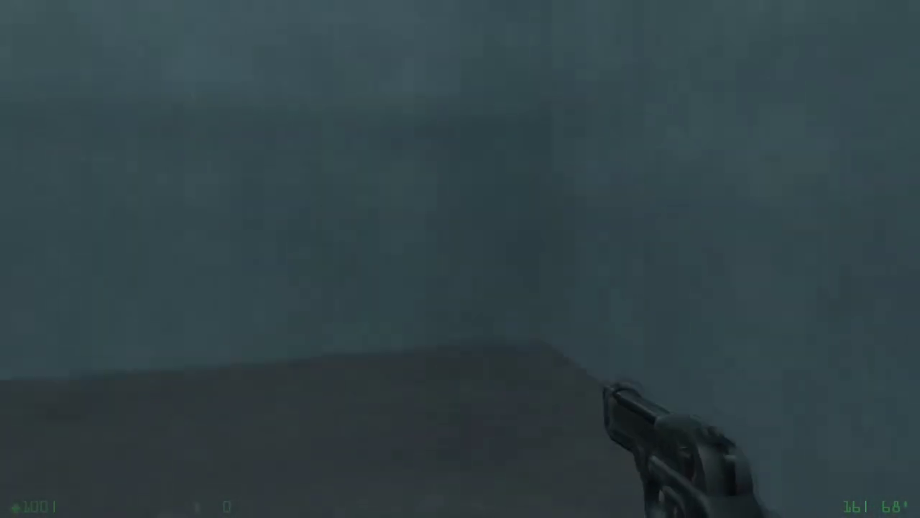
click(460, 259)
click(460, 259)
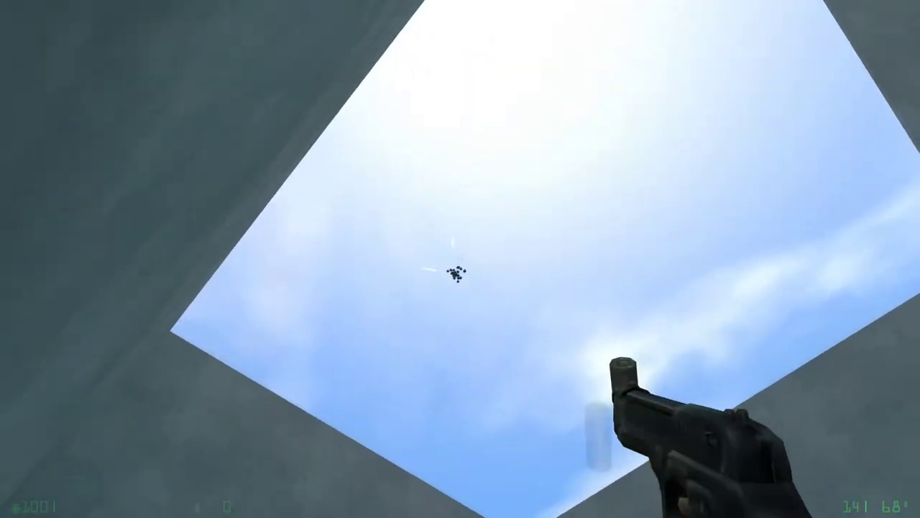
click(460, 258)
click(460, 259)
click(460, 259)
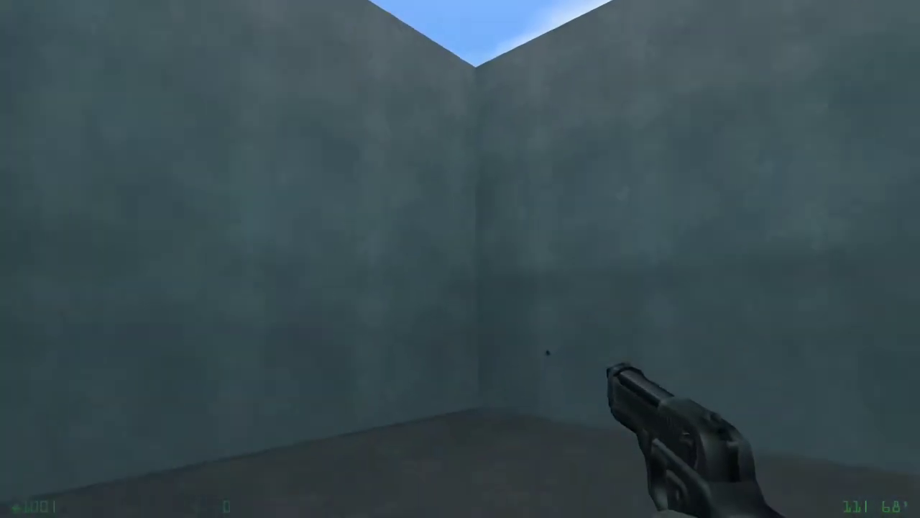
key(Escape)
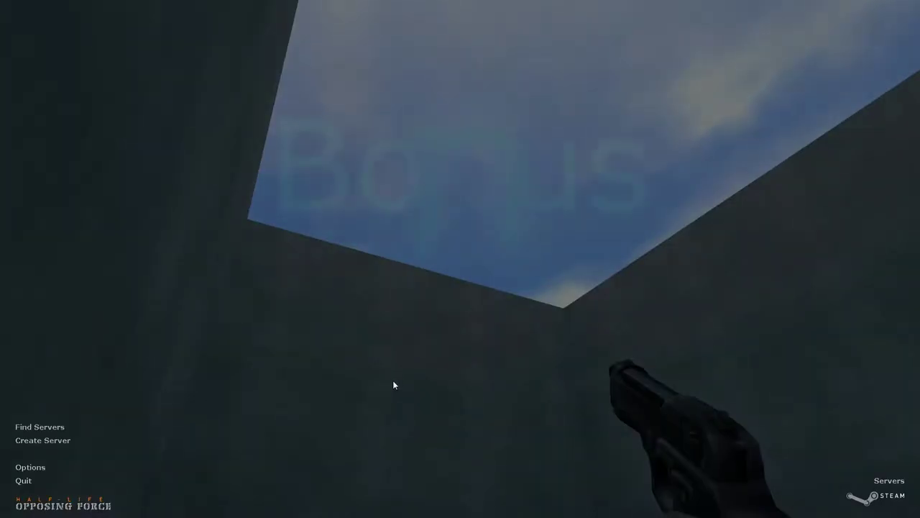
click(64, 383)
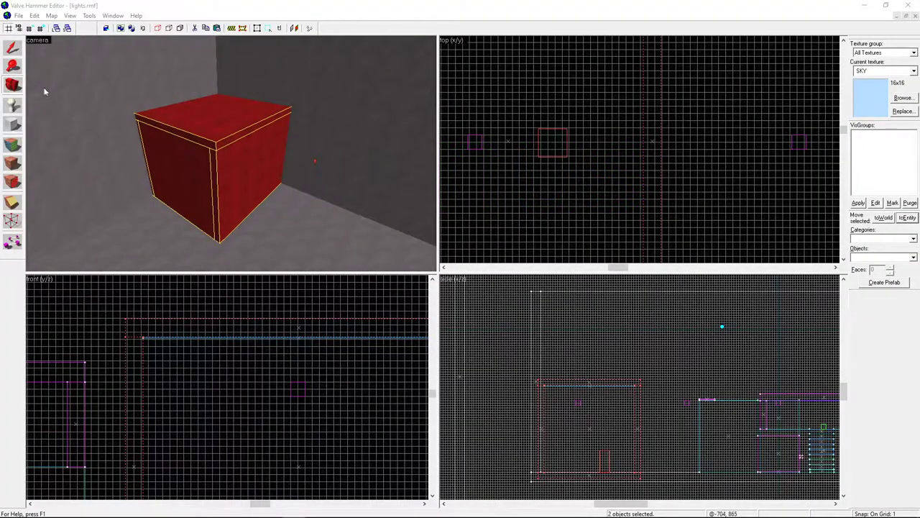
Set the environment map (cl_skyname) to "space" in the map properties and close them
click(15, 86)
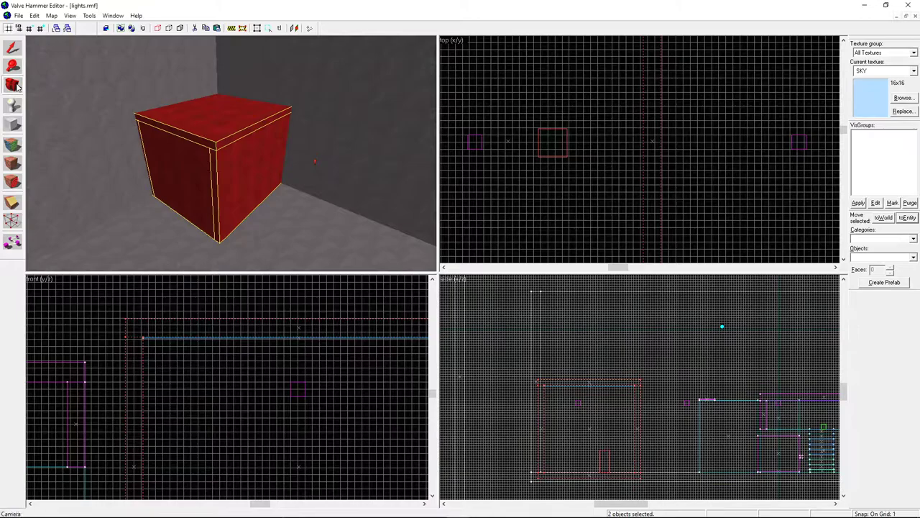
key(z)
key(w)
key(z)
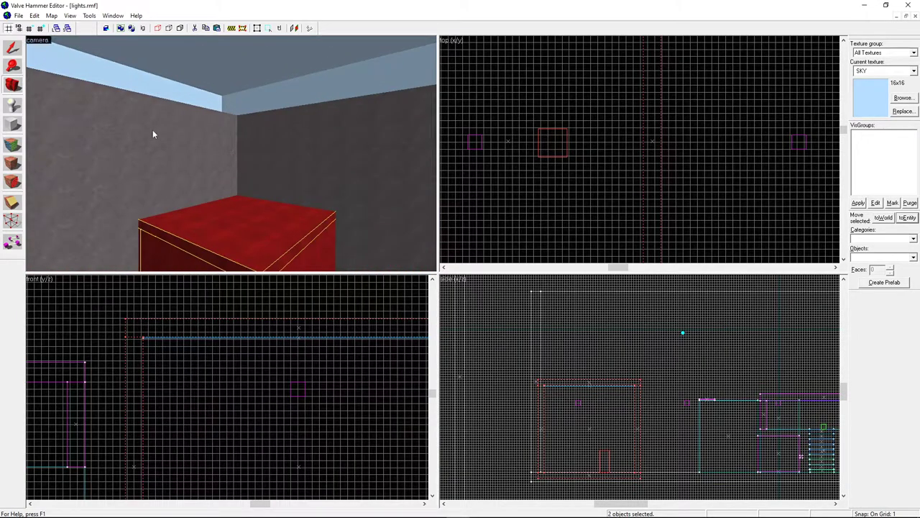
click(51, 15)
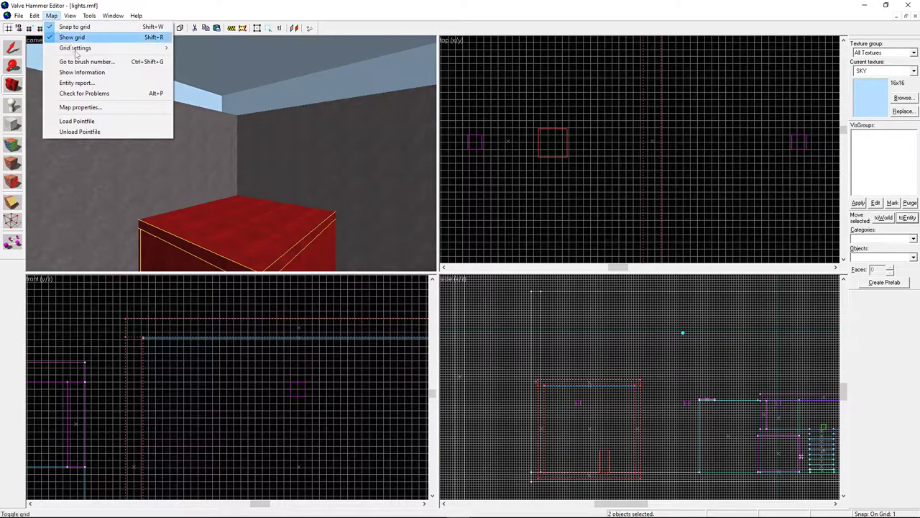
click(115, 107)
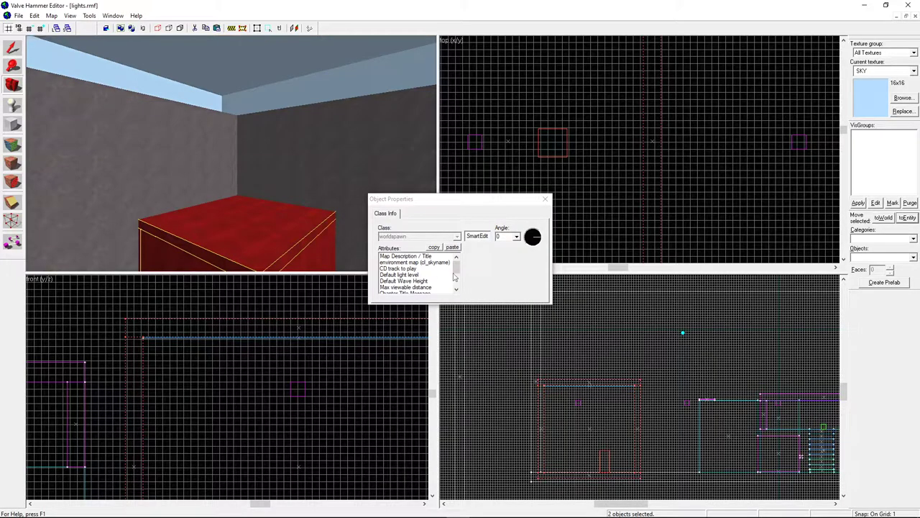
click(415, 262)
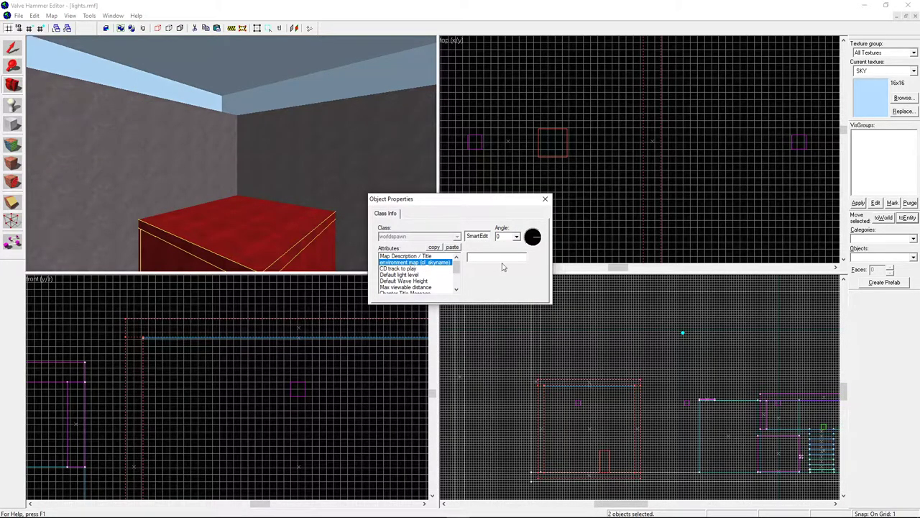
text(space)
click(544, 199)
Recompile the map with the space sky, launch it in the game and close the message of the day
key(F9)
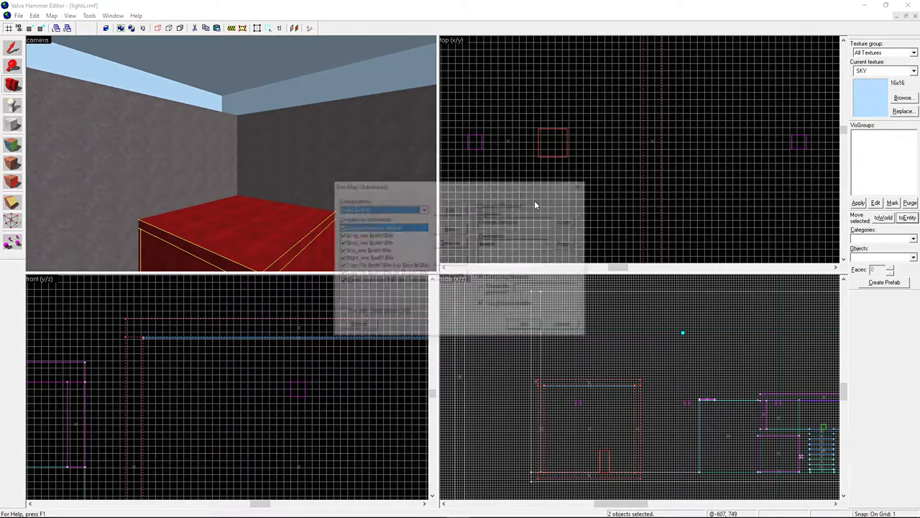
key(Return)
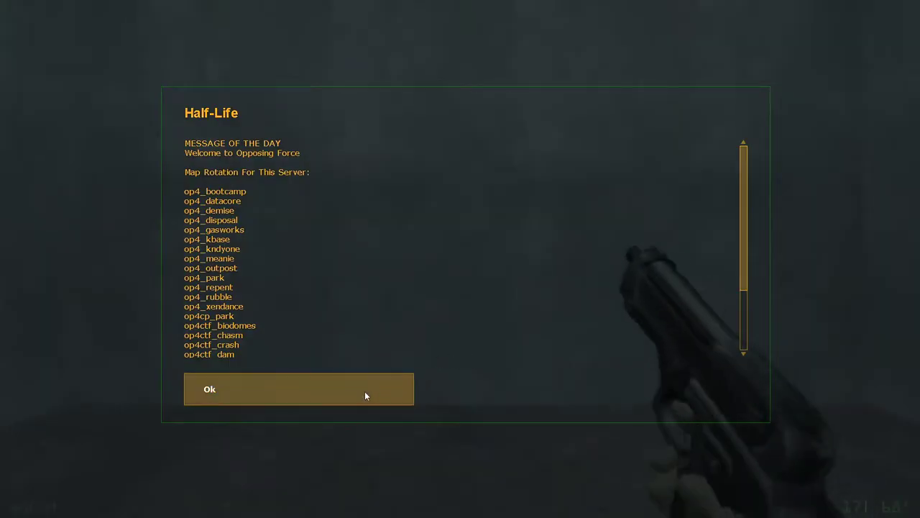
click(364, 391)
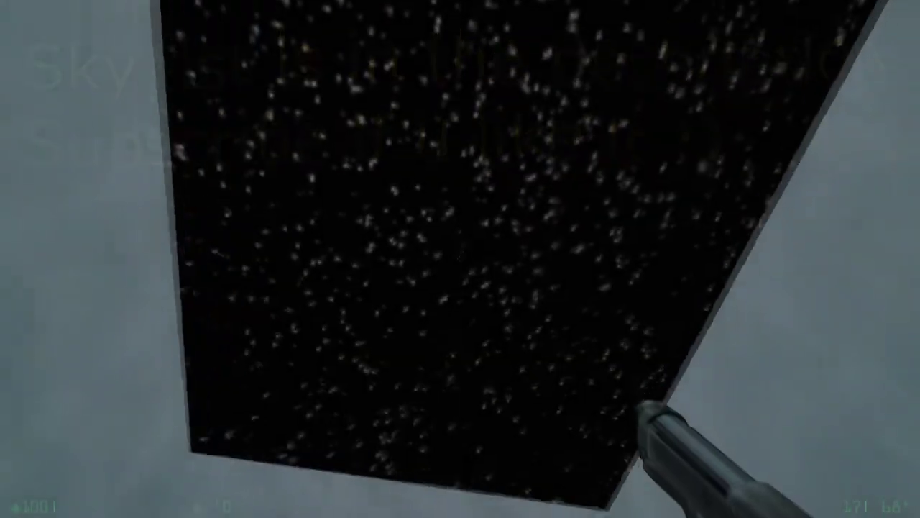
Fire at the ceiling to examine the space sky in the game, and disconnect from the map
click(460, 258)
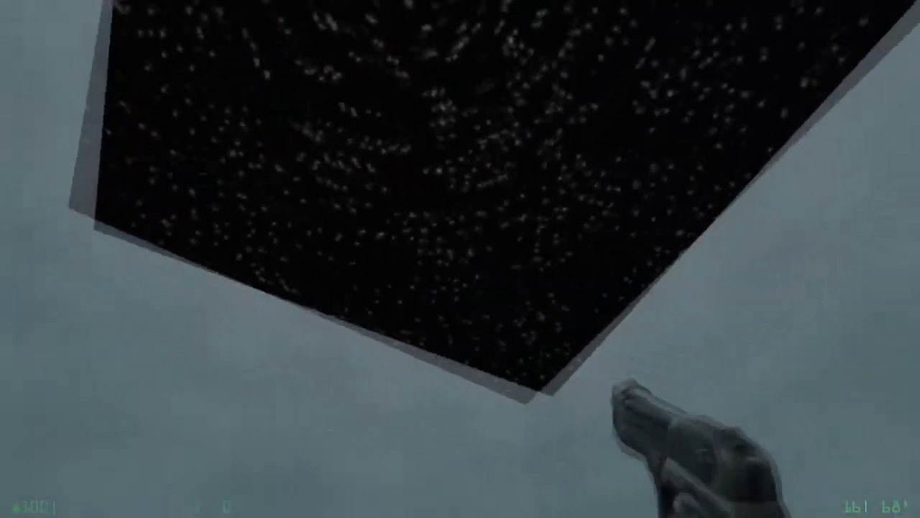
key(Escape)
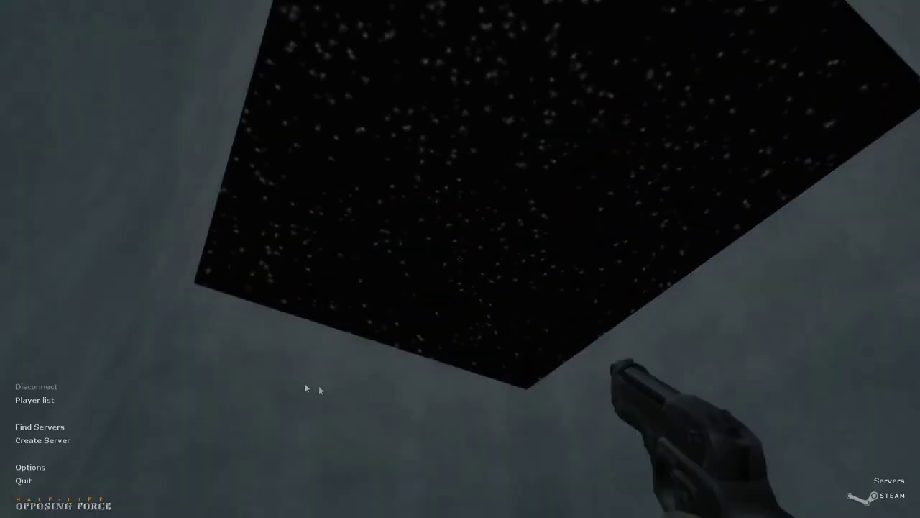
click(40, 386)
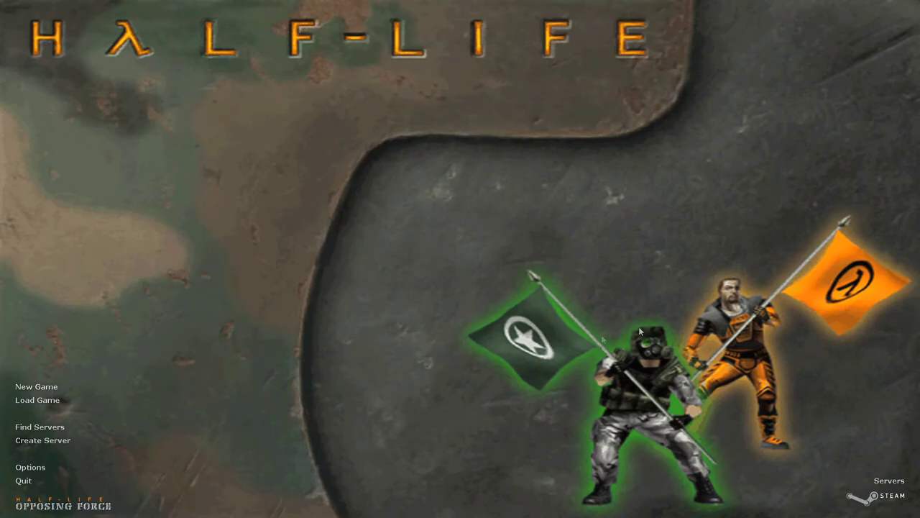